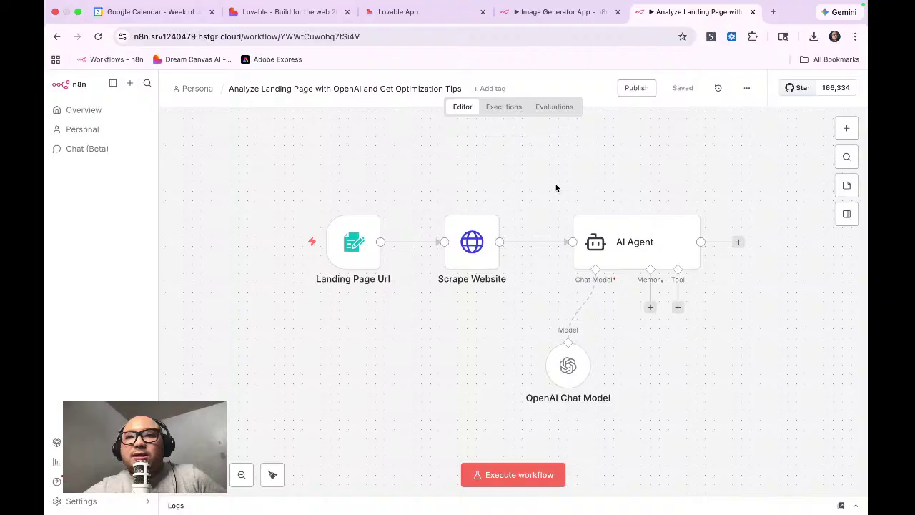
Step: Close the 'Analyze Landing Page' workflow tab to show the Image Generator App workflow
left_click(752, 12)
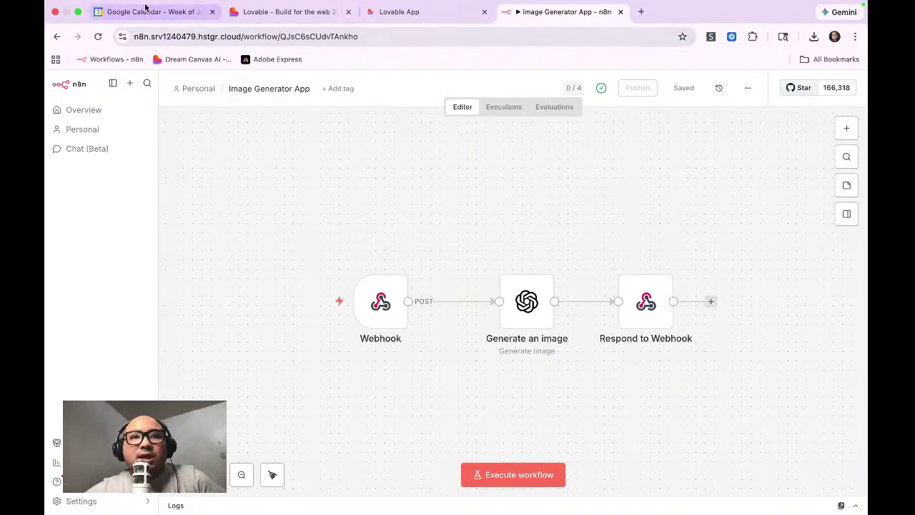
Step: Close the Google Calendar tab and switch to the Lovable Dream Canvas AI project
left_click(211, 12)
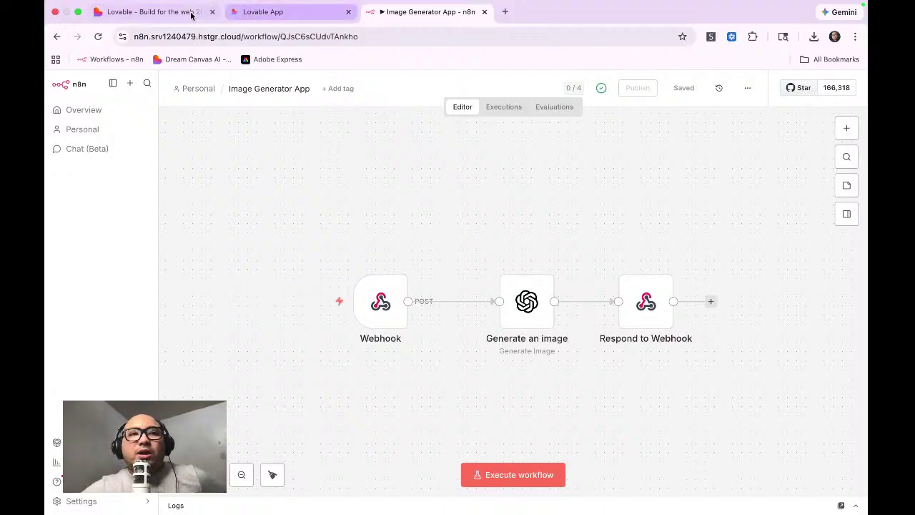
left_click(151, 15)
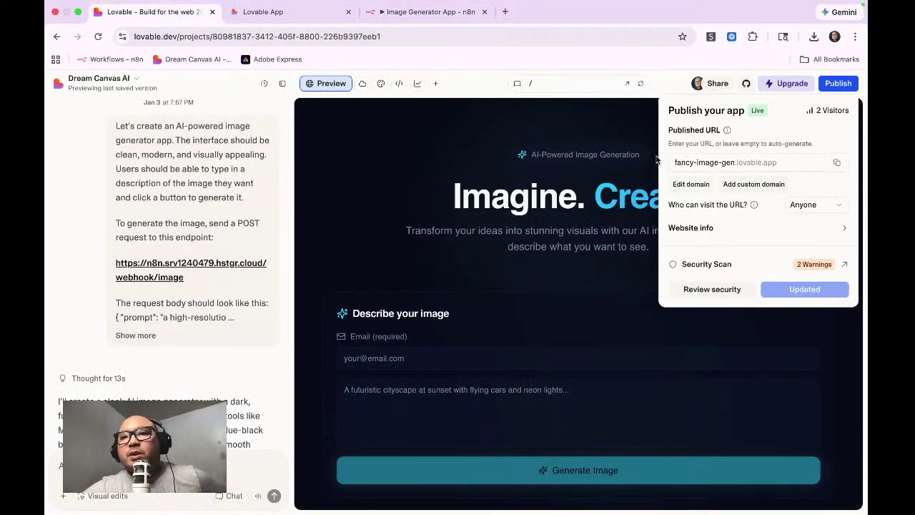
Step: Dismiss Lovable's Publish popover and go back to the 'Image Generator App - n8n' workflow
key("Escape")
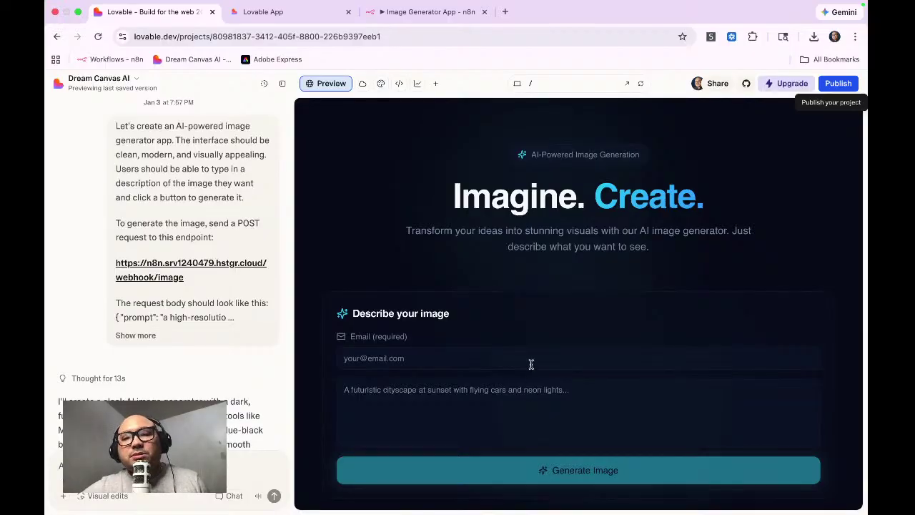
left_click(397, 14)
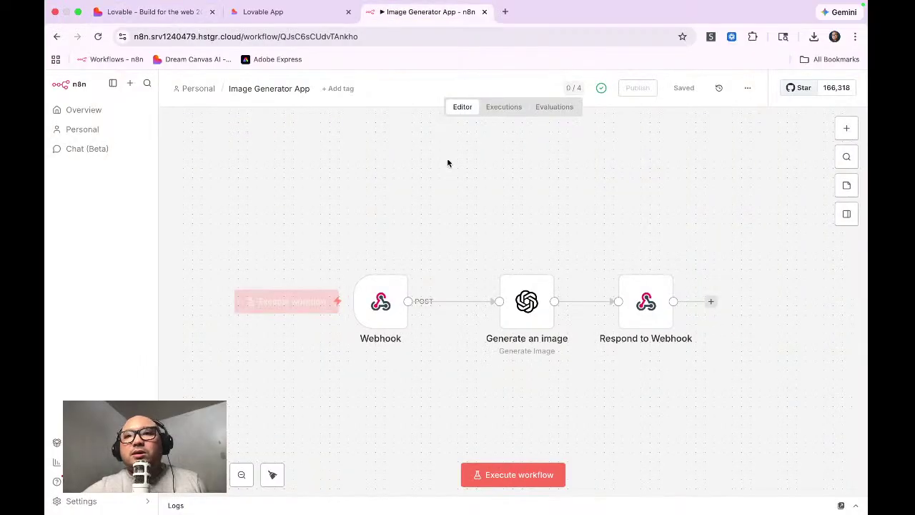
Step: Inspect the Webhook node, then open the published app at fancy-image-gen.lovable.app
mouse_move(386, 303)
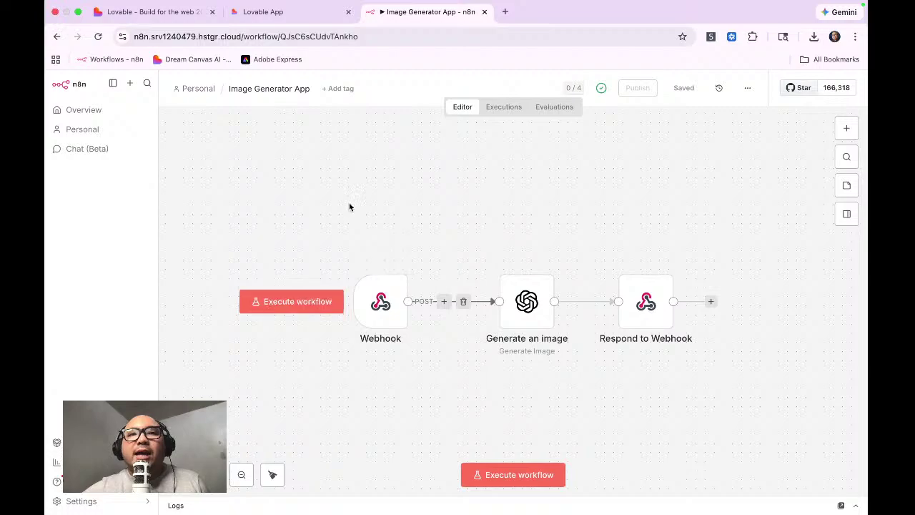
left_click(246, 14)
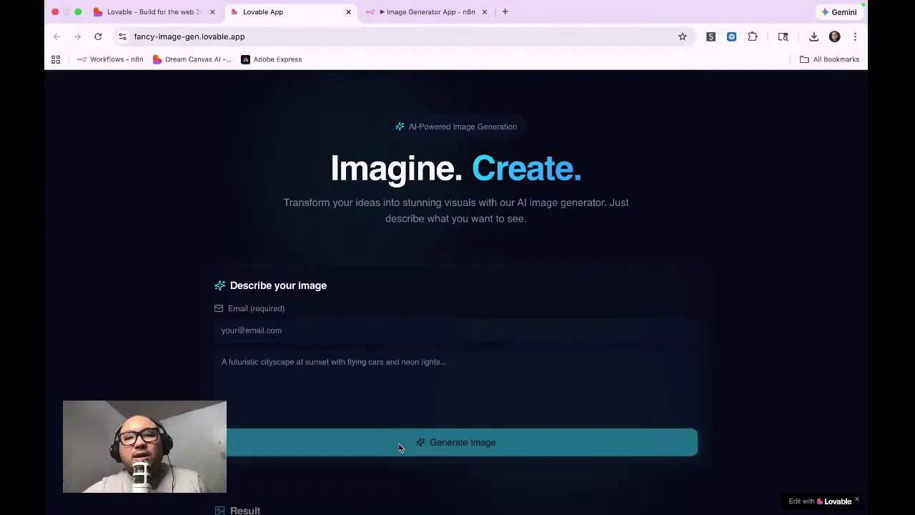
Step: Scroll the live app's form and Result area, select its URL, then return to the editor
scroll(436, 303, "down", 5)
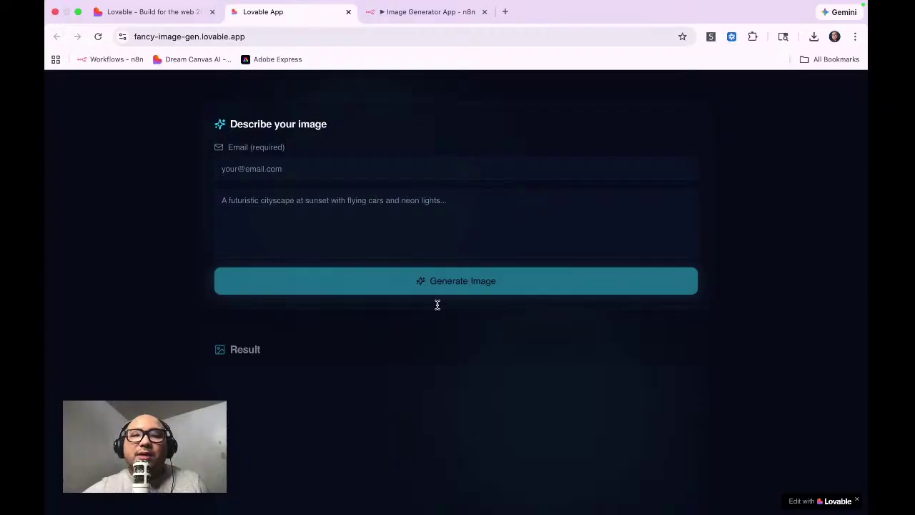
scroll(440, 314, "up", 2)
scroll(439, 315, "up", 3)
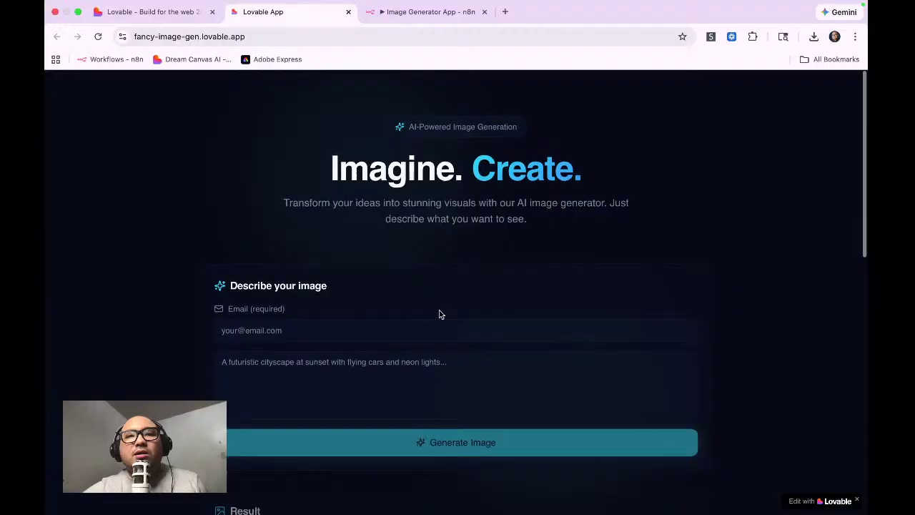
mouse_move(281, 47)
left_click_drag(281, 47, 134, 49)
left_click(238, 150)
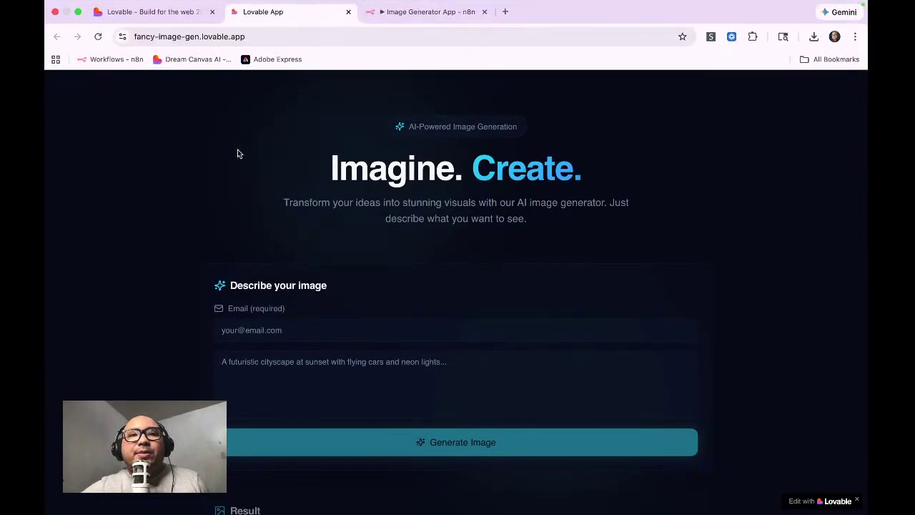
left_click(280, 41)
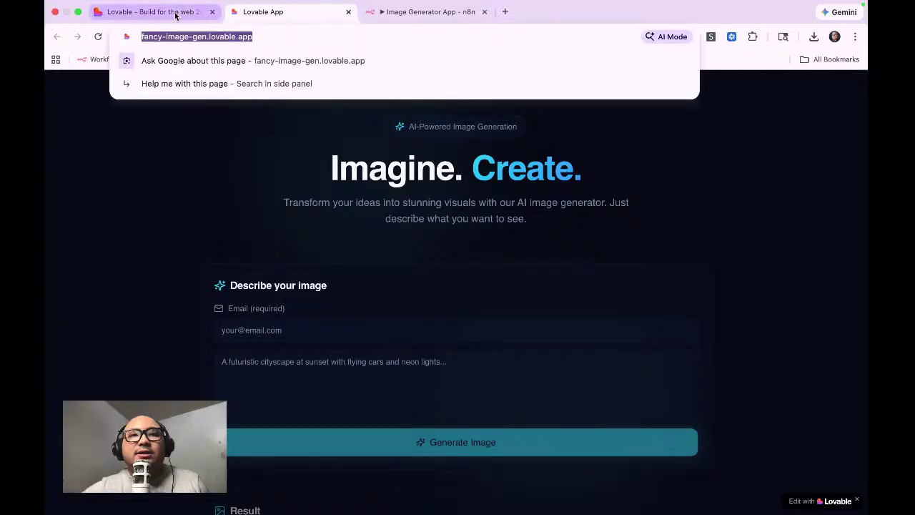
left_click(175, 14)
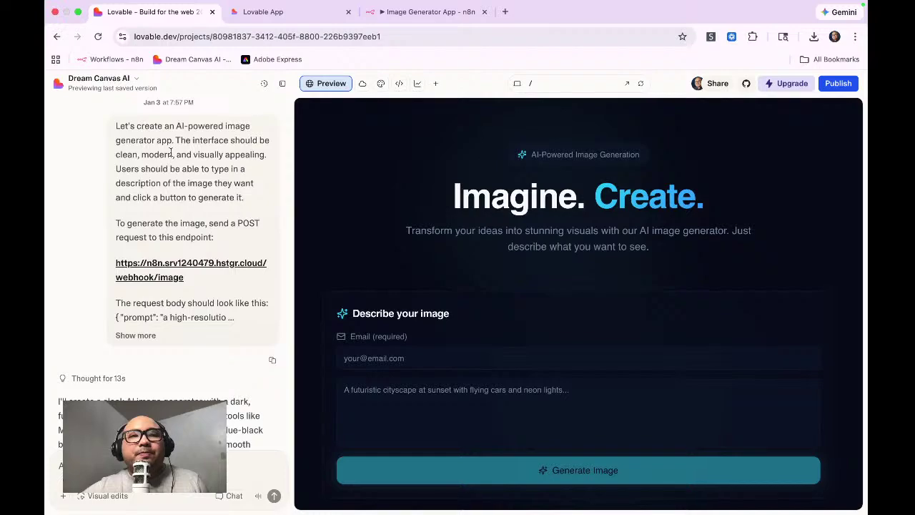
Step: Expand the original prompt with 'Show more' and select it through the binary file line
left_click_drag(116, 126, 182, 339)
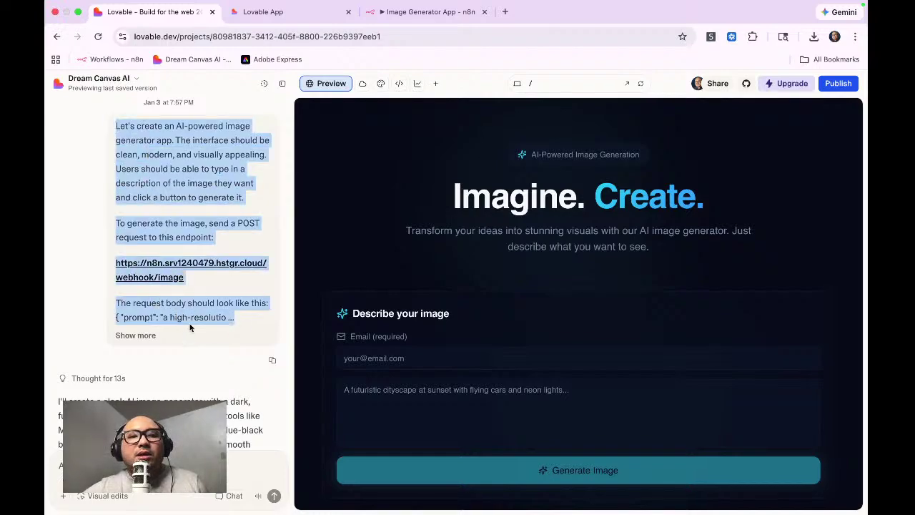
left_click(149, 335)
left_click_drag(198, 395, 140, 157)
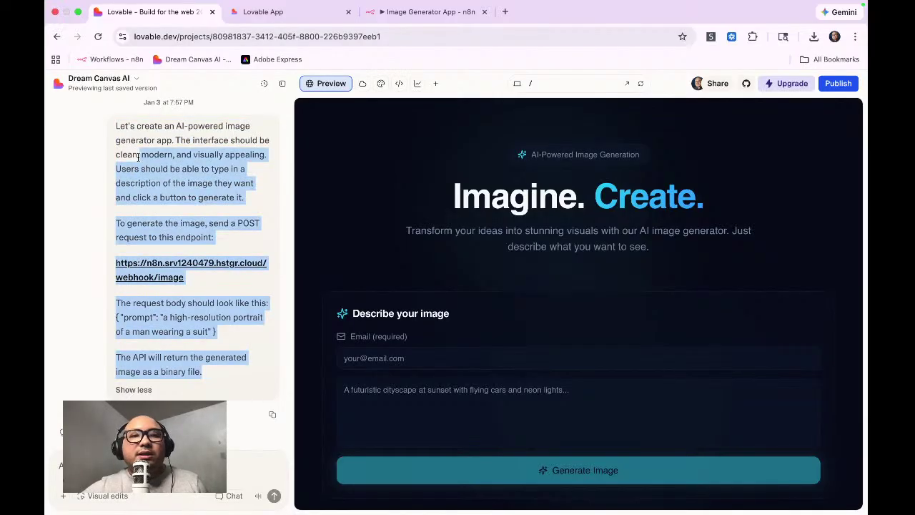
Step: Scroll down the chat history and select the email-field request message
scroll(180, 268, "down", 5)
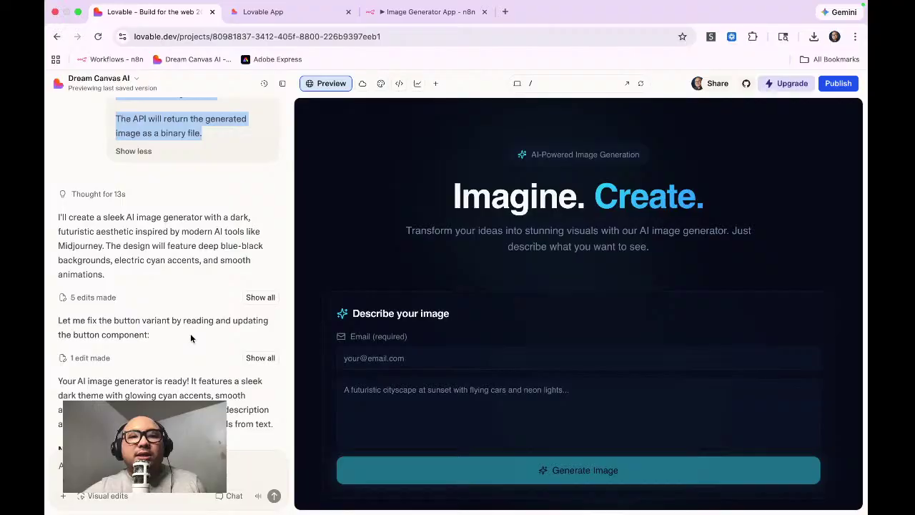
scroll(172, 336, "down", 5)
scroll(153, 343, "down", 1)
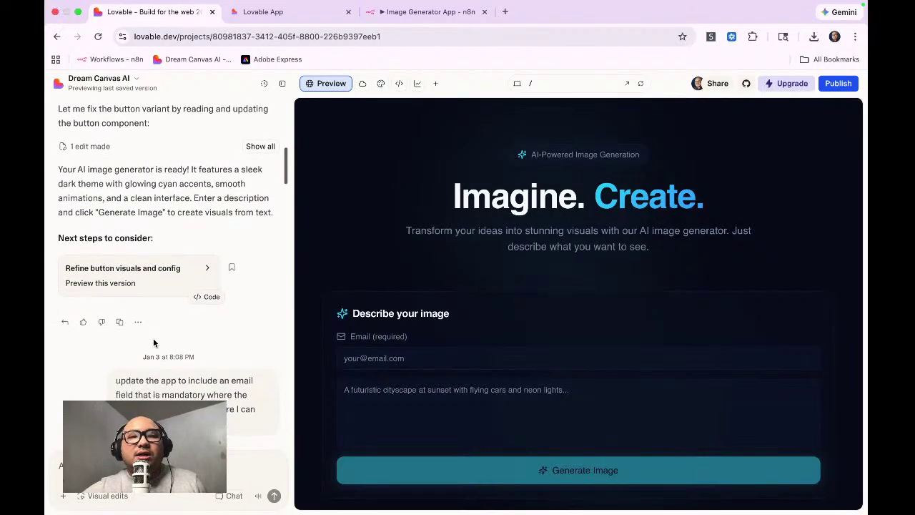
scroll(122, 348, "down", 4)
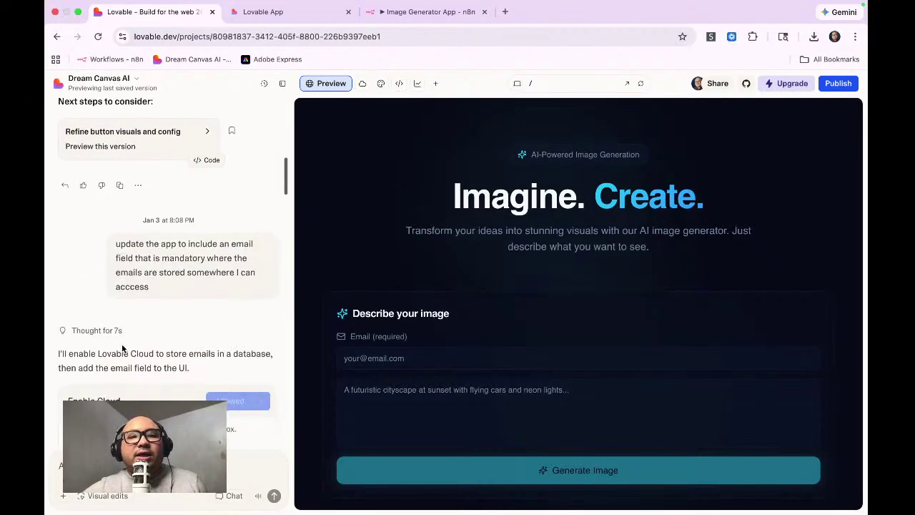
left_click_drag(115, 246, 163, 288)
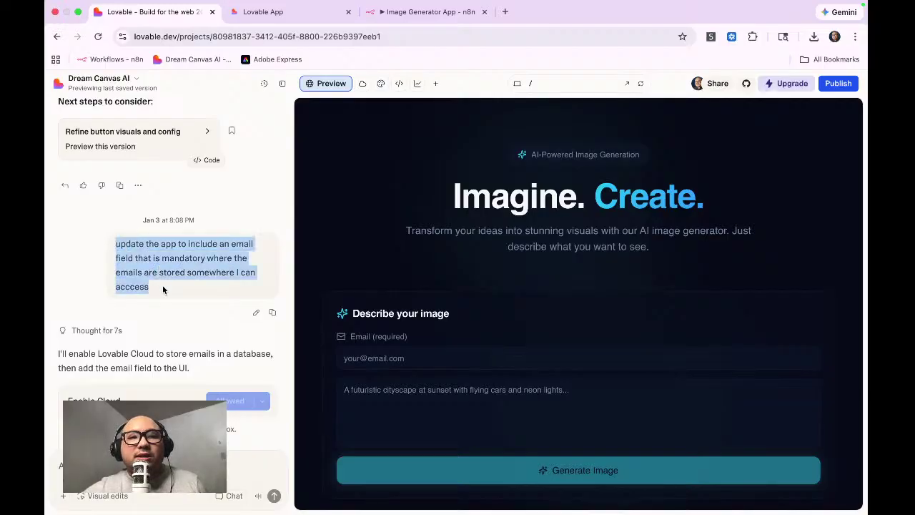
scroll(241, 260, "down", 2)
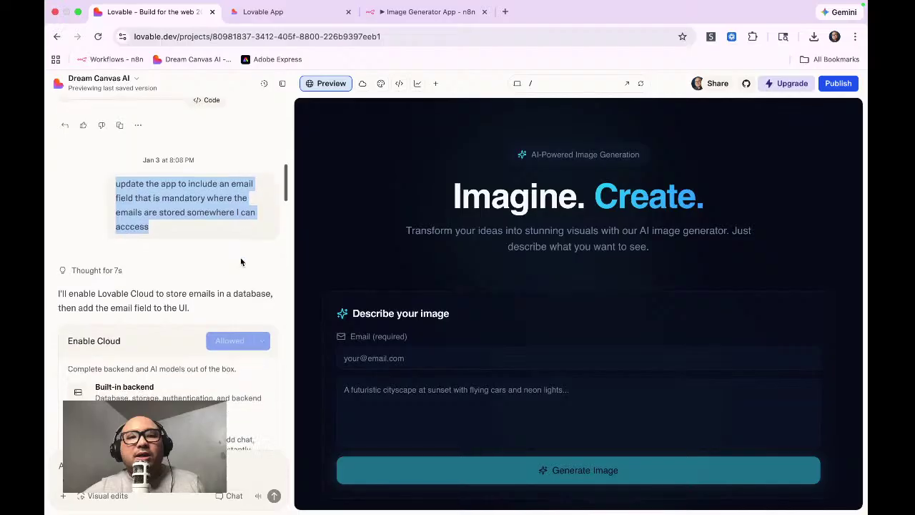
scroll(240, 261, "down", 5)
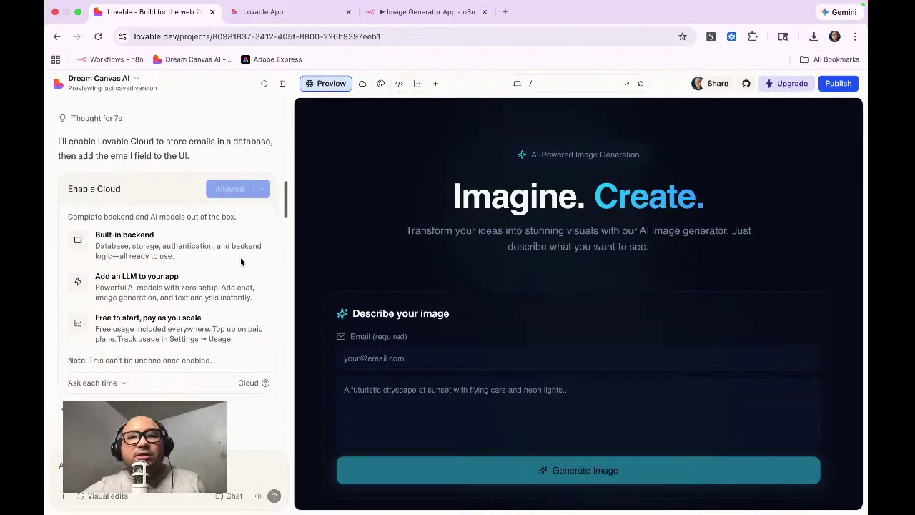
scroll(200, 279, "down", 5)
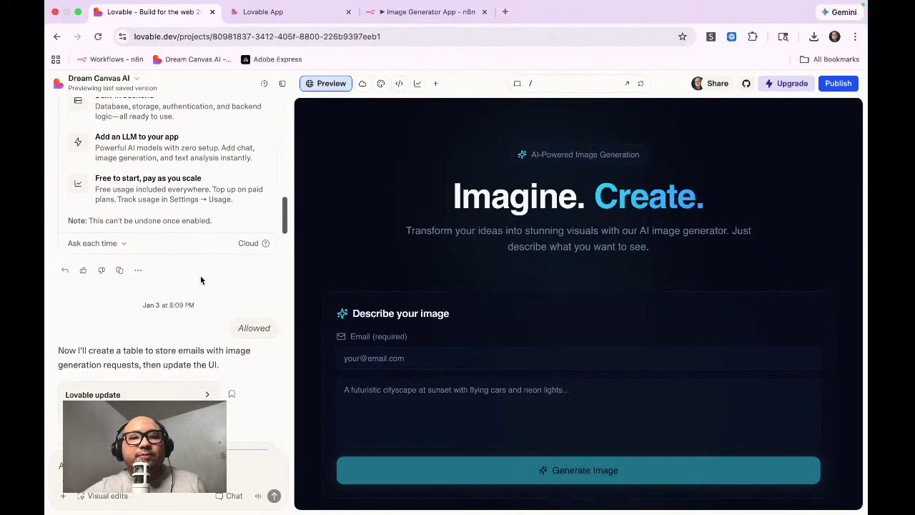
scroll(201, 278, "down", 5)
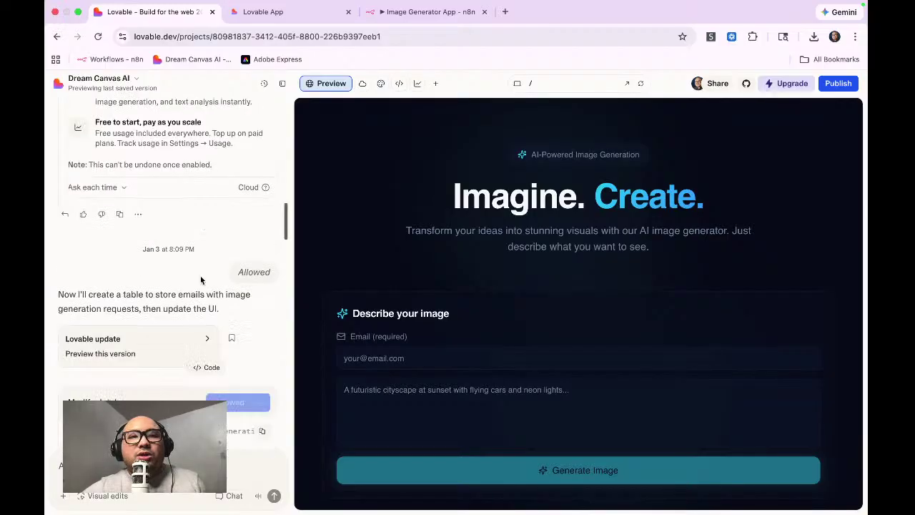
scroll(201, 280, "up", 5)
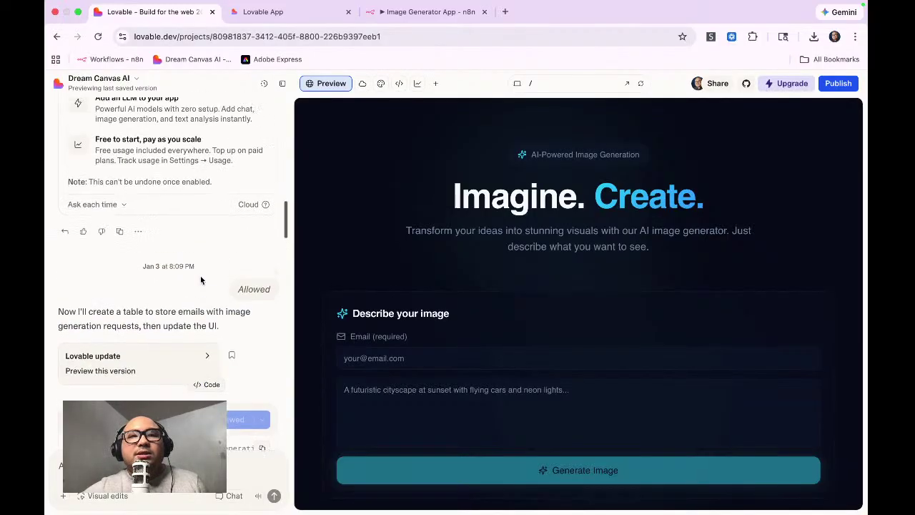
Step: Open the published image generator app and select its full web address
left_click(300, 14)
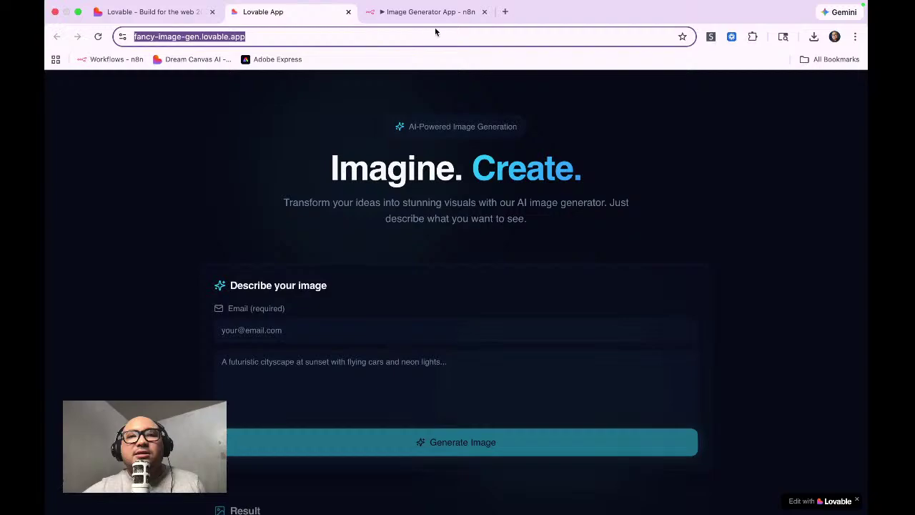
left_click(179, 11)
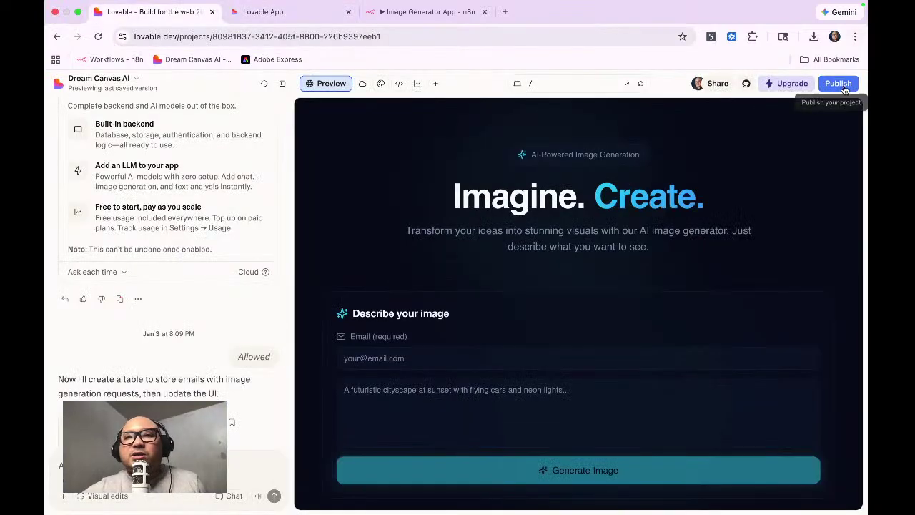
left_click(295, 27)
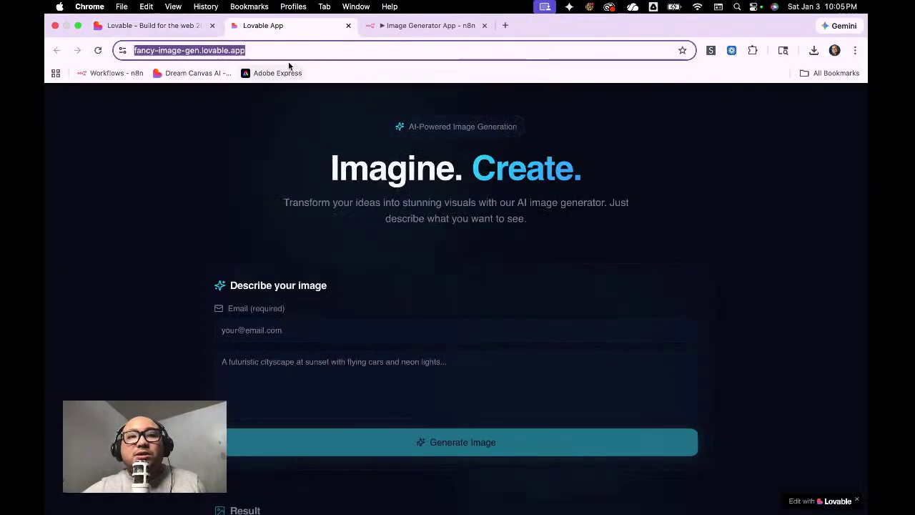
left_click(287, 53)
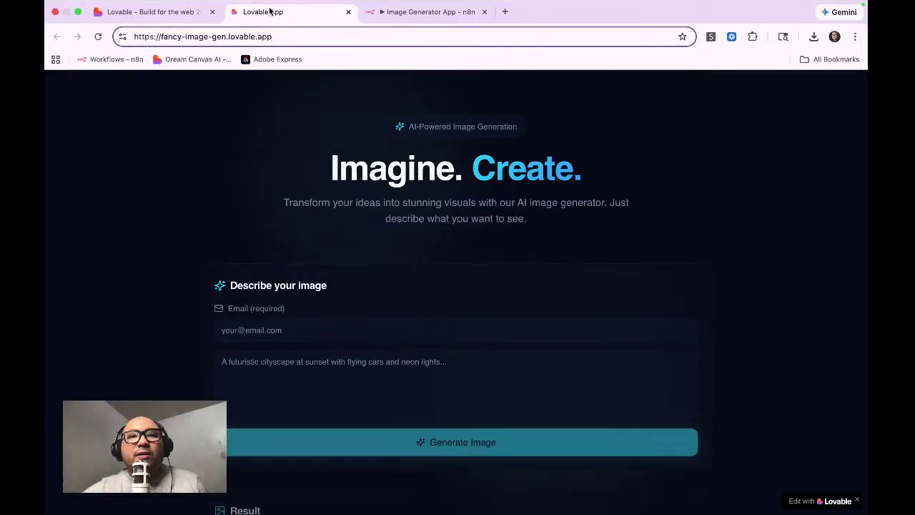
left_click_drag(304, 43, 162, 56)
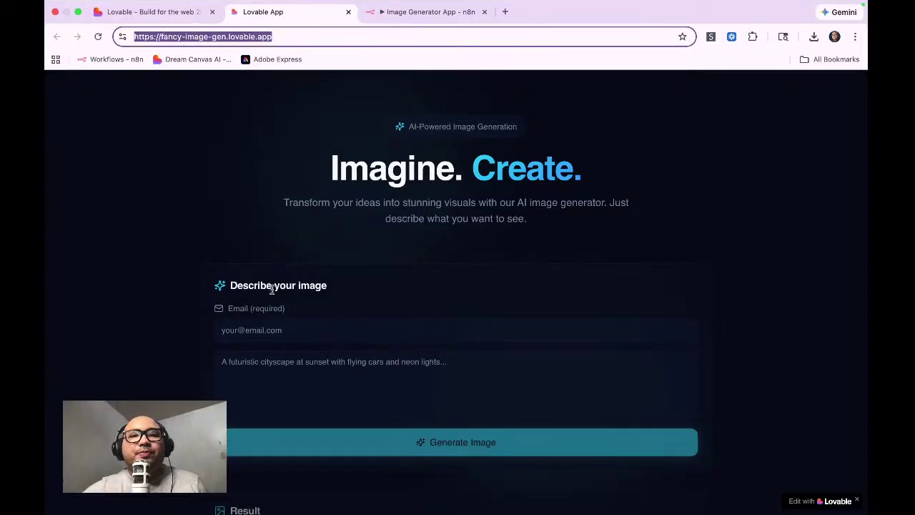
left_click(379, 302)
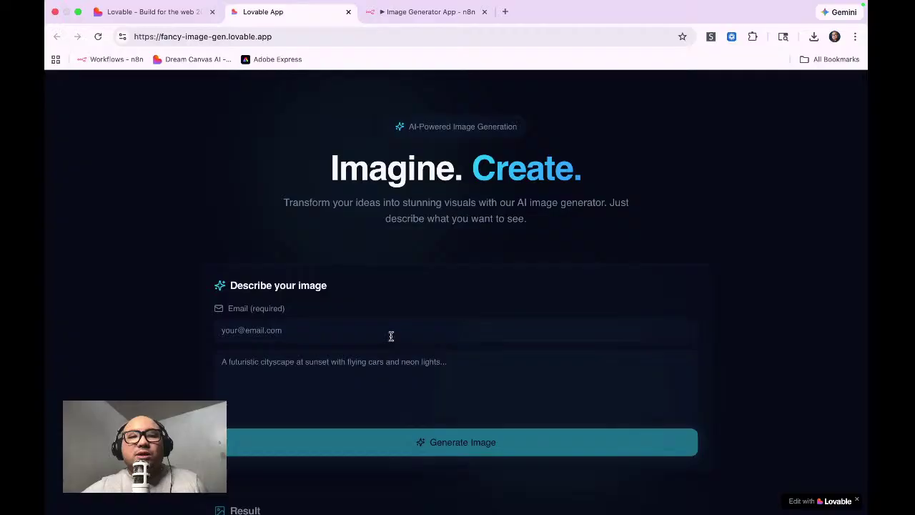
Step: Enter an email address and the prompt 'cute cat with kids', then generate the image
left_click(390, 336)
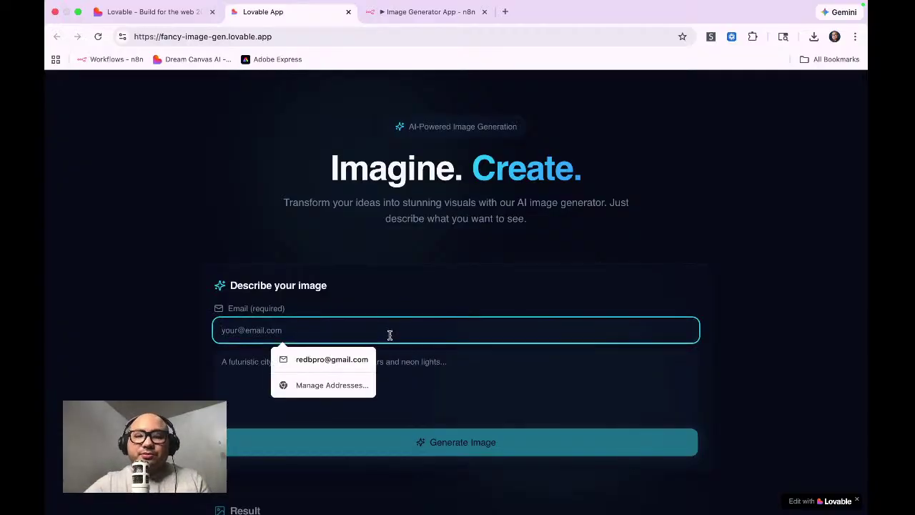
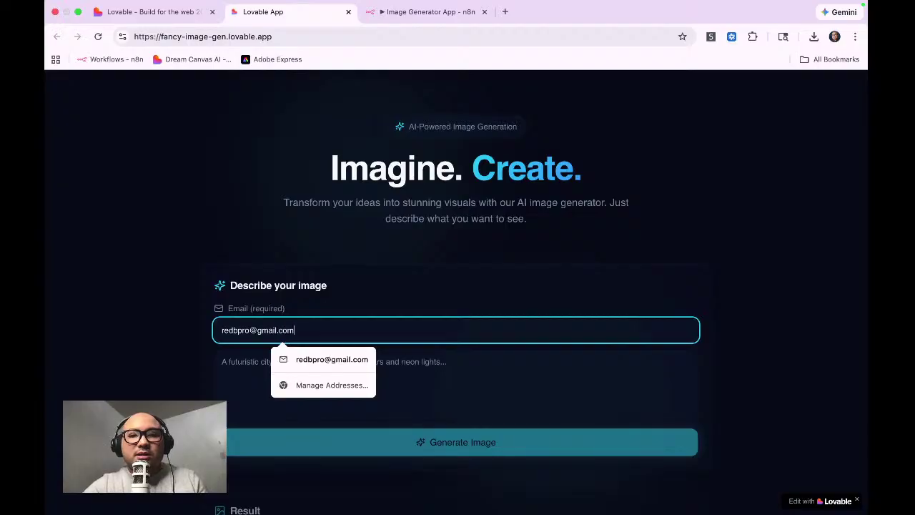
key("Tab")
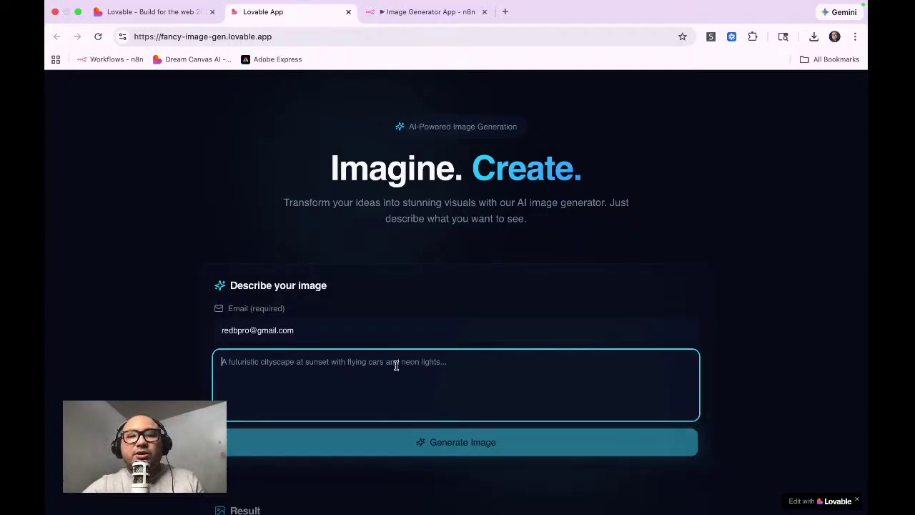
type("cute cat with kids")
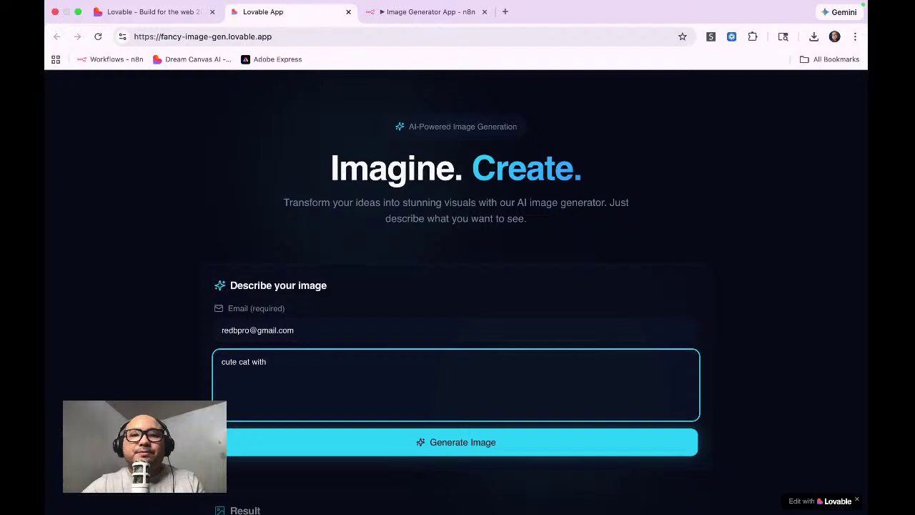
left_click(453, 441)
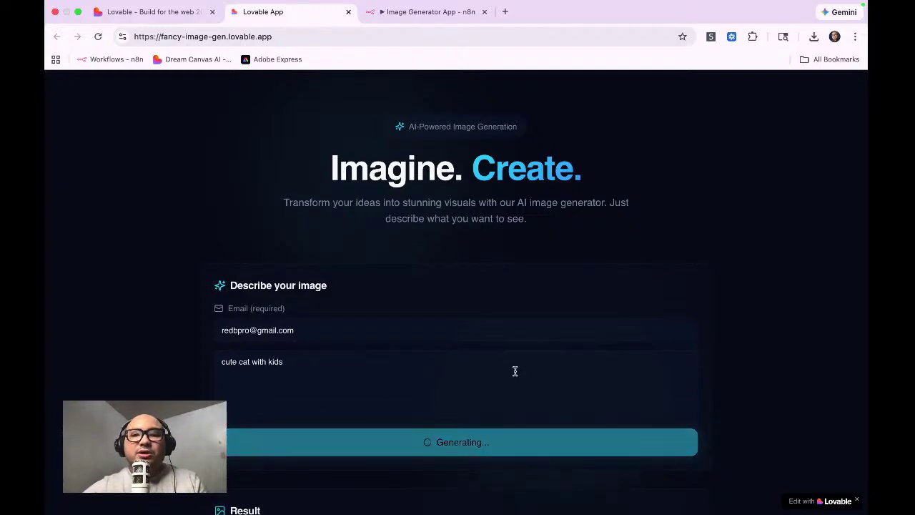
scroll(517, 368, "down", 3)
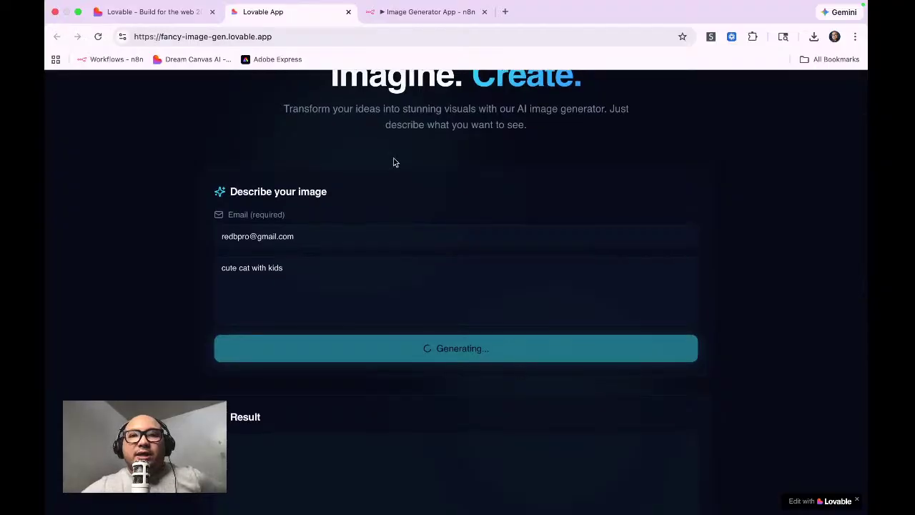
left_click(421, 21)
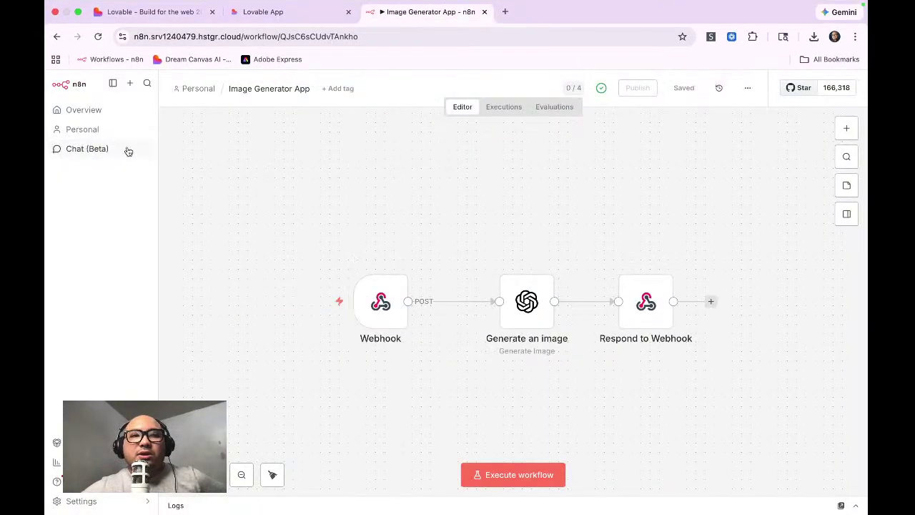
Step: Check the running execution in n8n's Executions list, then return to the Lovable app
left_click(521, 109)
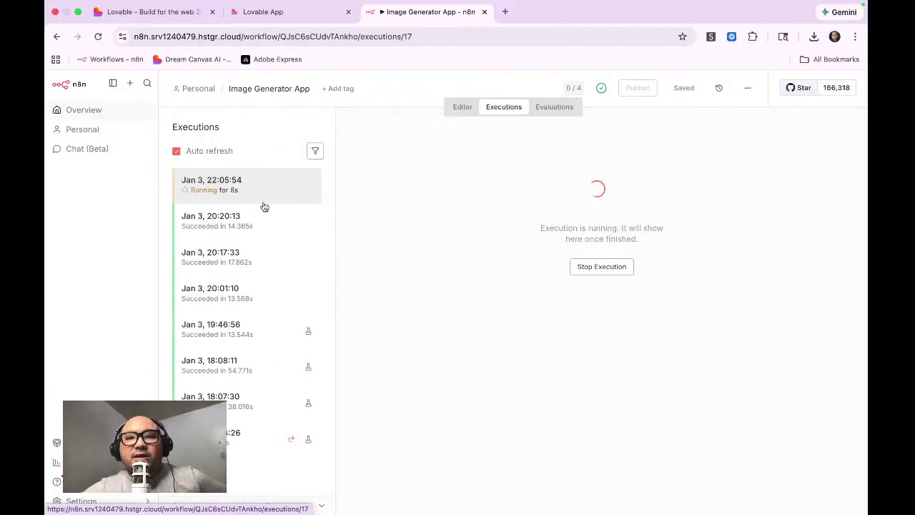
left_click(274, 26)
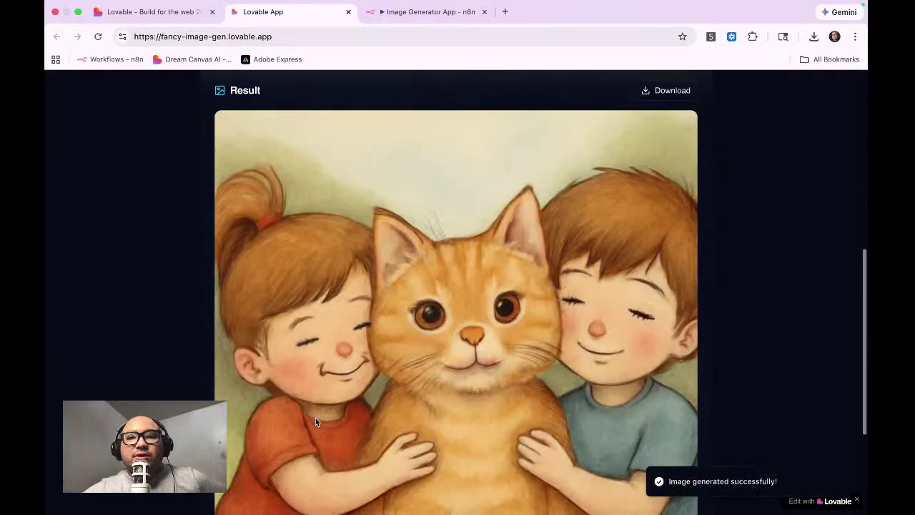
Step: Scroll through the generated cat-with-kids image, then go back to n8n executions
scroll(340, 238, "down", 2)
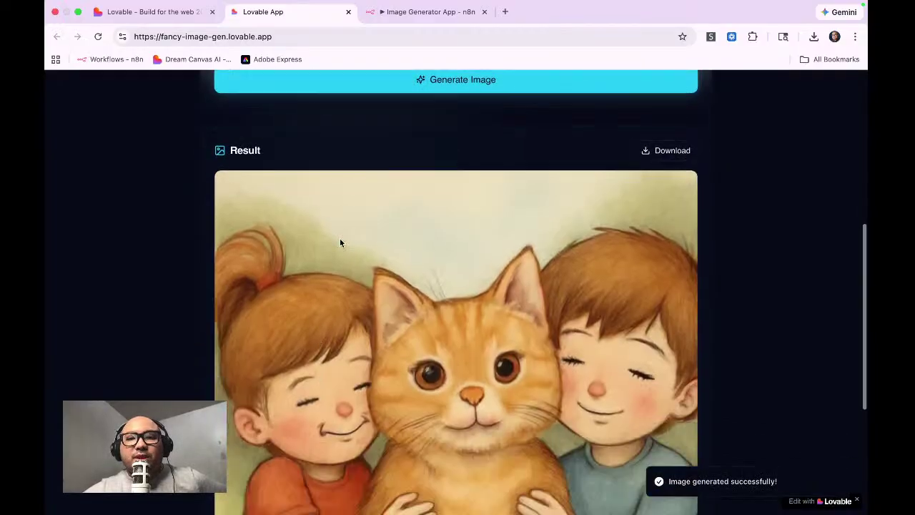
scroll(356, 227, "down", 3)
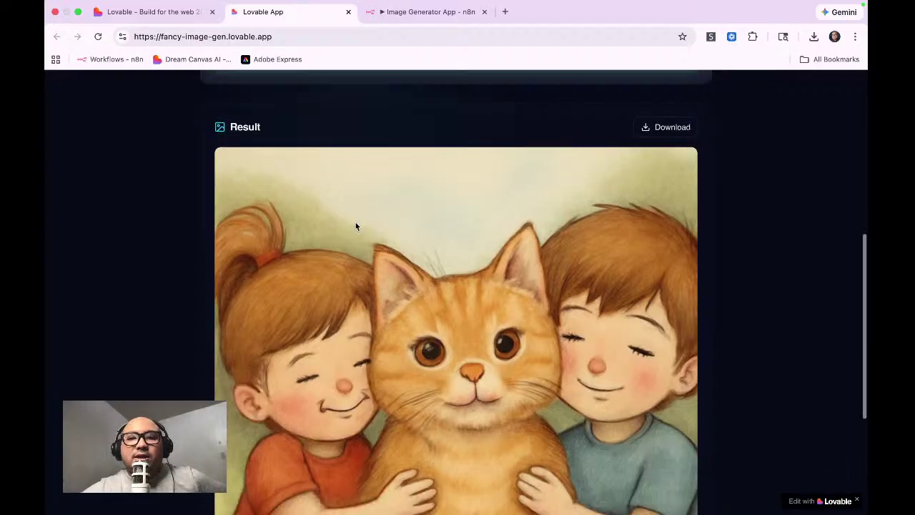
scroll(355, 227, "down", 3)
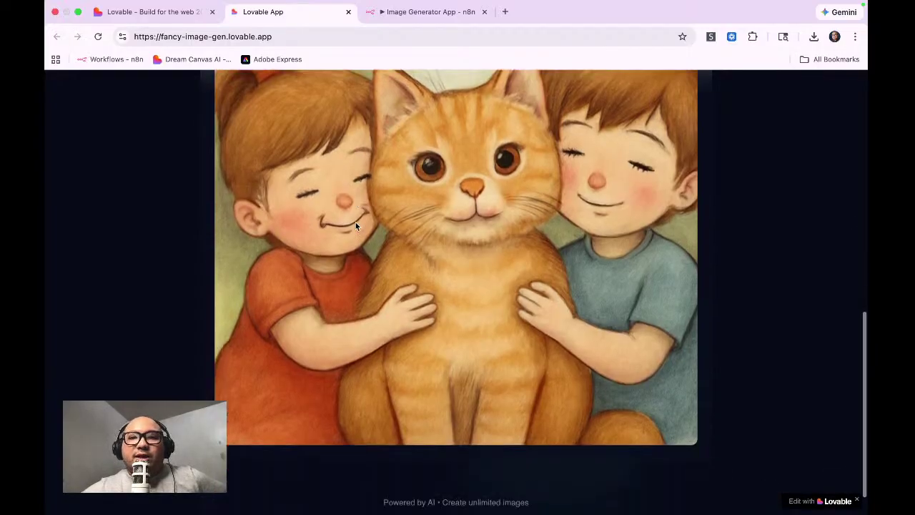
scroll(355, 226, "up", 5)
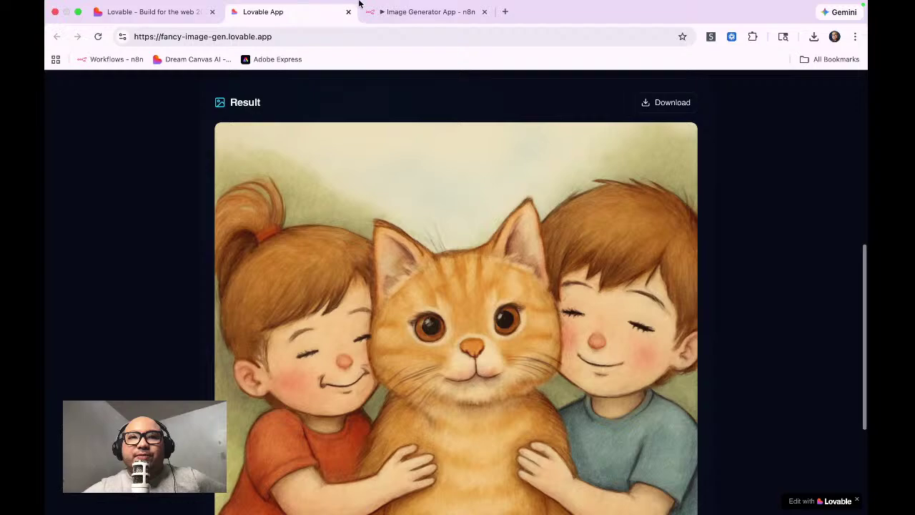
left_click(402, 15)
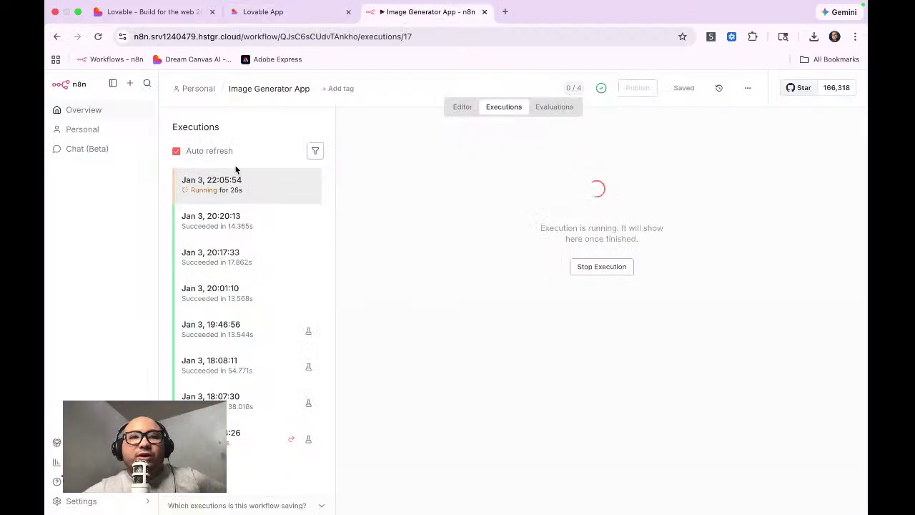
Step: Open the latest successful execution and preview the cat image returned by Respond to Webhook
left_click(471, 107)
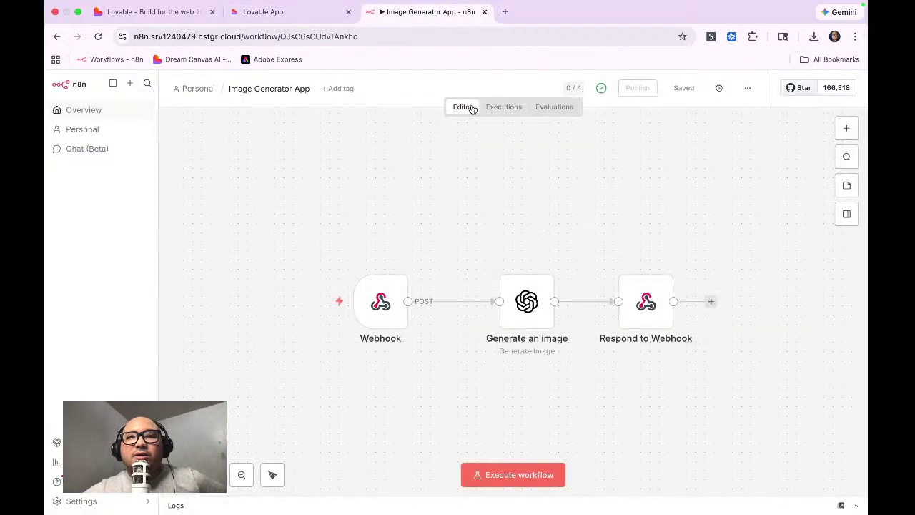
left_click(493, 108)
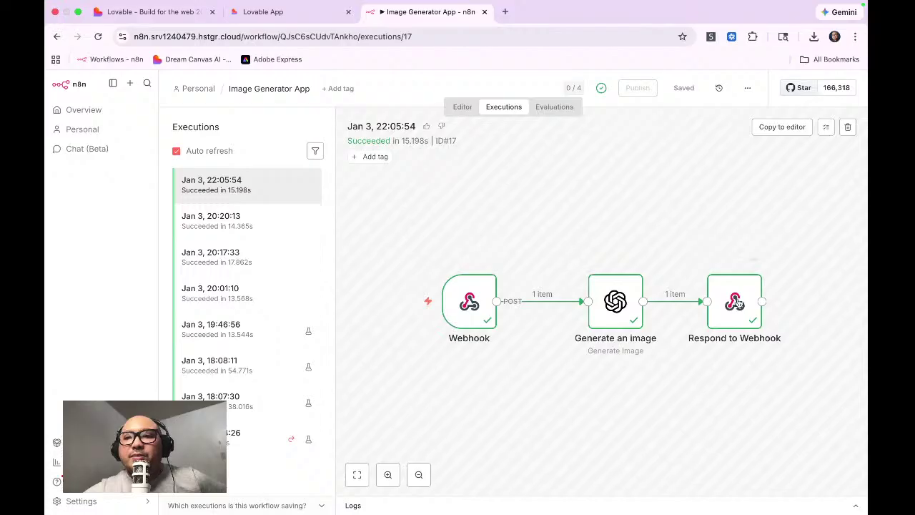
double_click(736, 300)
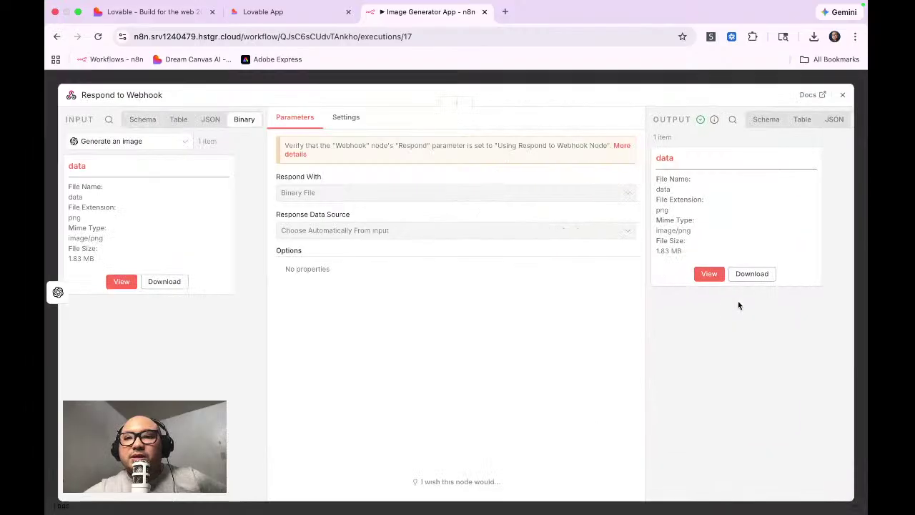
left_click(709, 276)
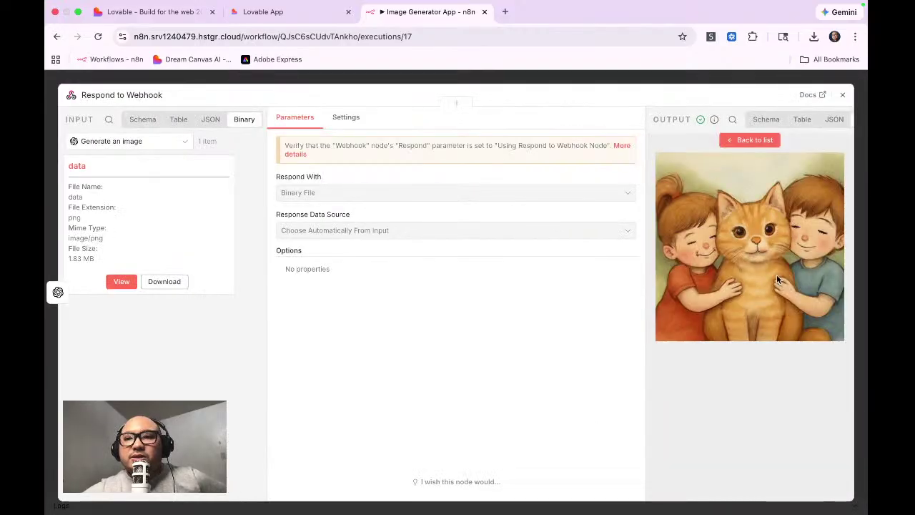
Step: Close the Respond to Webhook details and return to the workflow editor
left_click(844, 95)
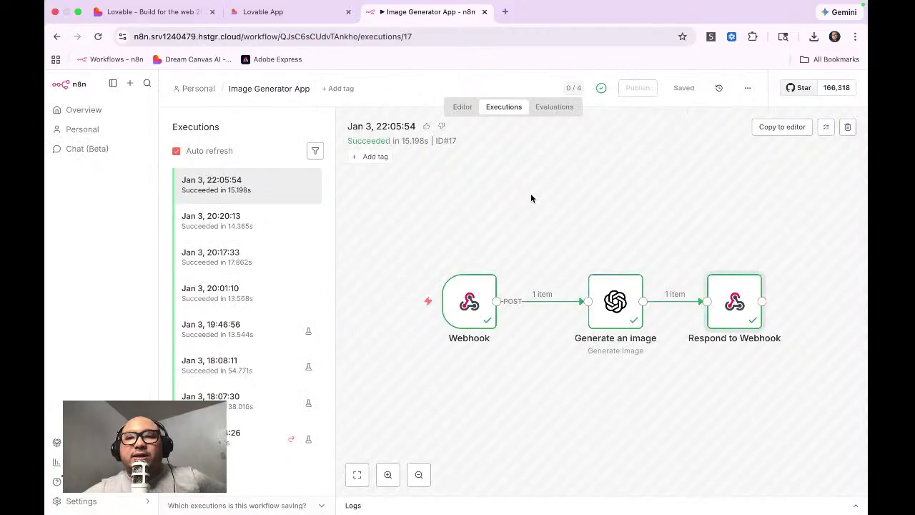
left_click(462, 111)
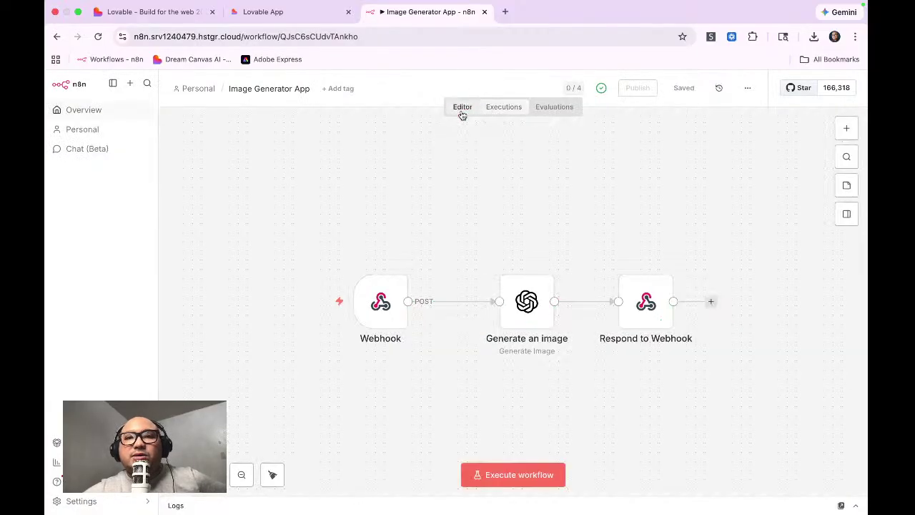
mouse_move(386, 315)
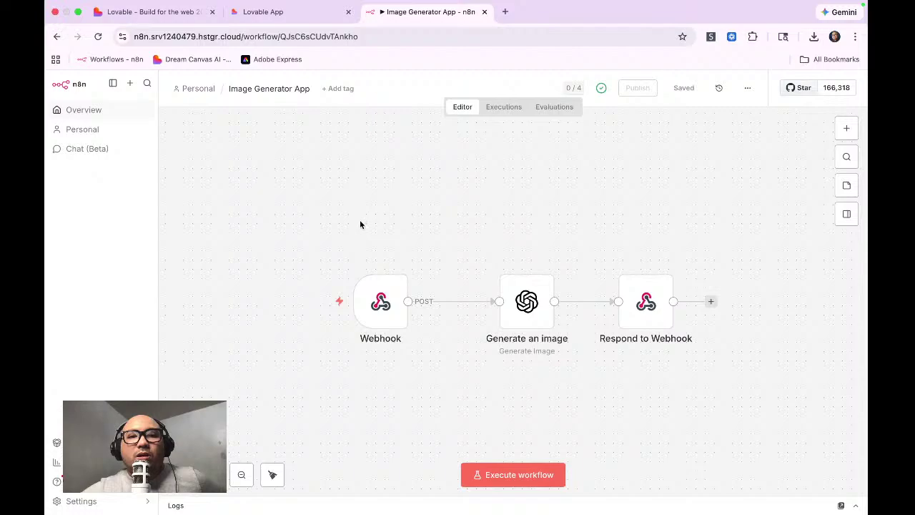
double_click(382, 310)
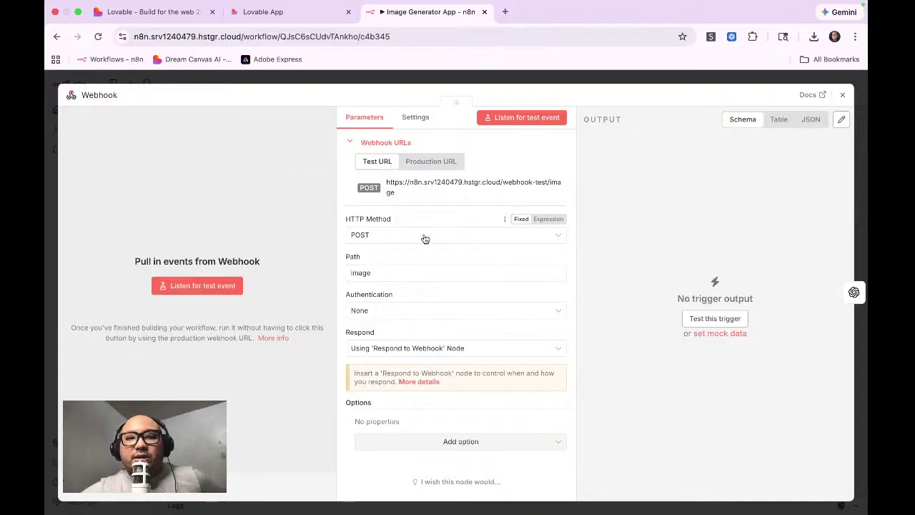
left_click(437, 164)
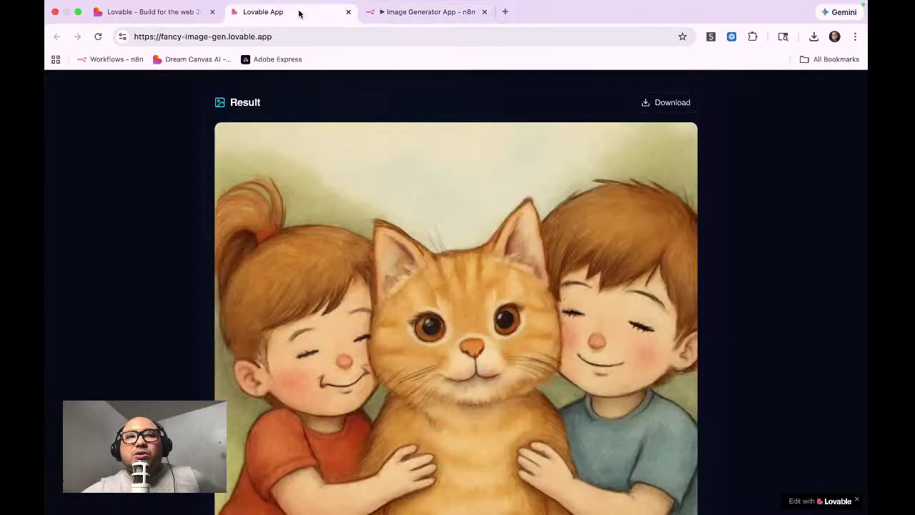
left_click(299, 12)
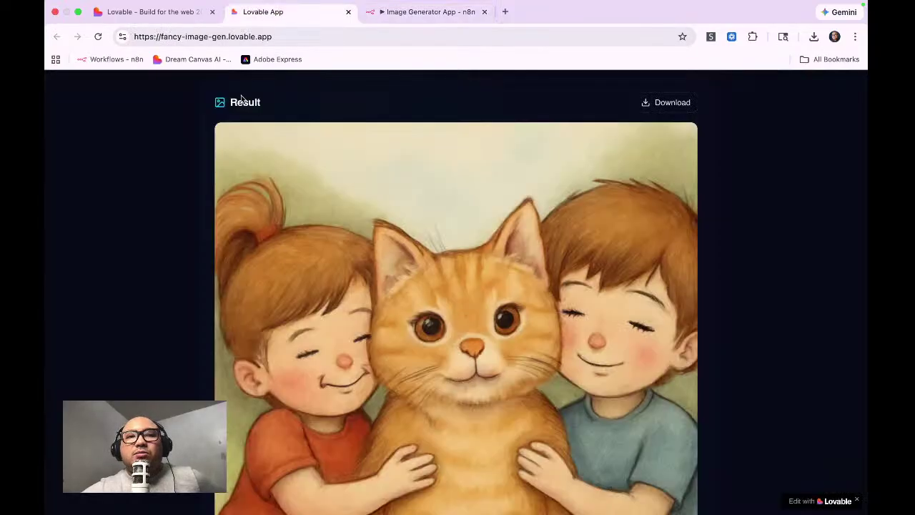
Step: Recheck the published app's filled-in email and cat prompt fields, then return to n8n's Webhook settings
left_click(159, 12)
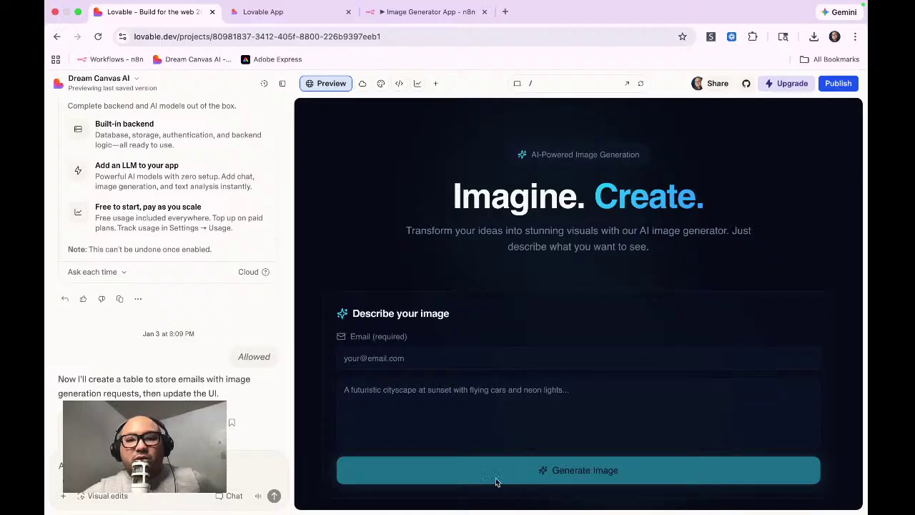
left_click(299, 12)
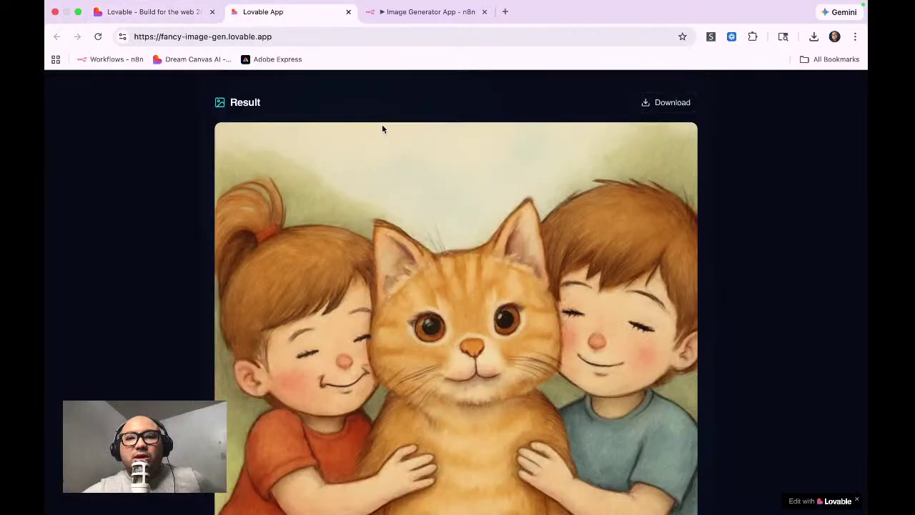
scroll(639, 188, "up", 6)
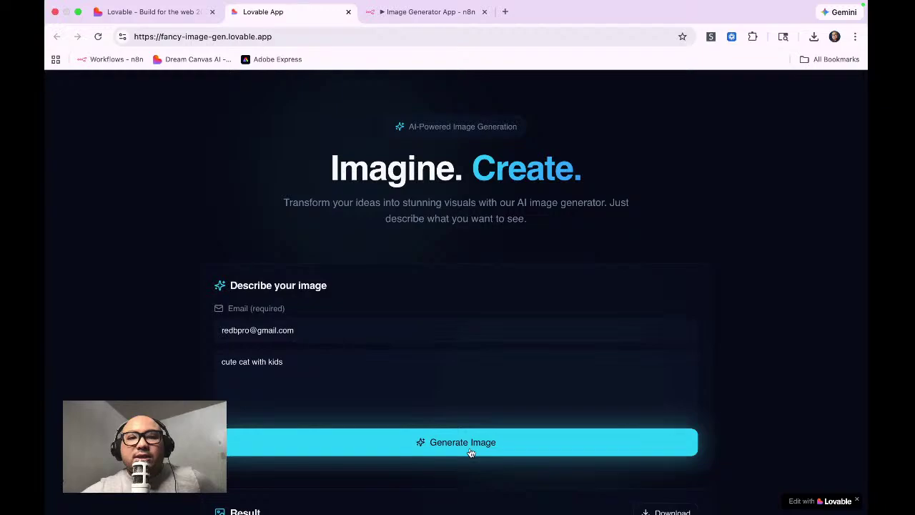
left_click(331, 329)
left_click_drag(331, 329, 198, 323)
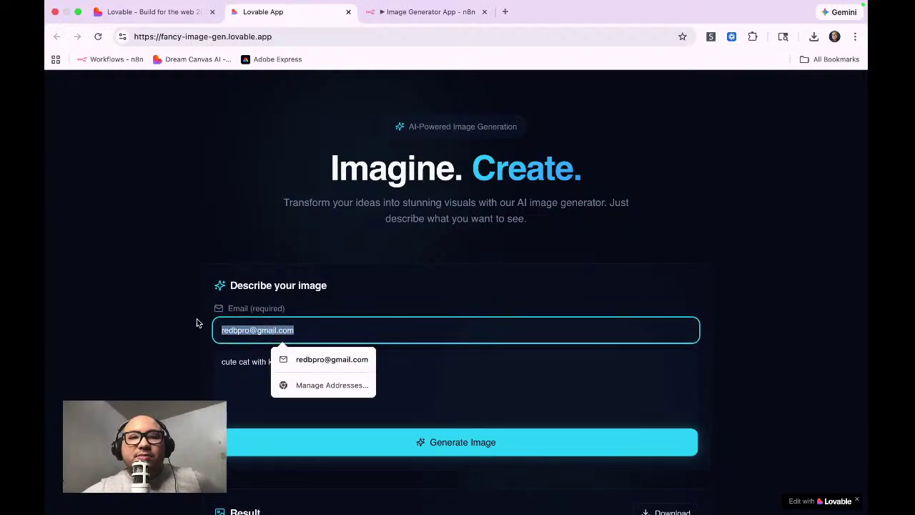
left_click(429, 364)
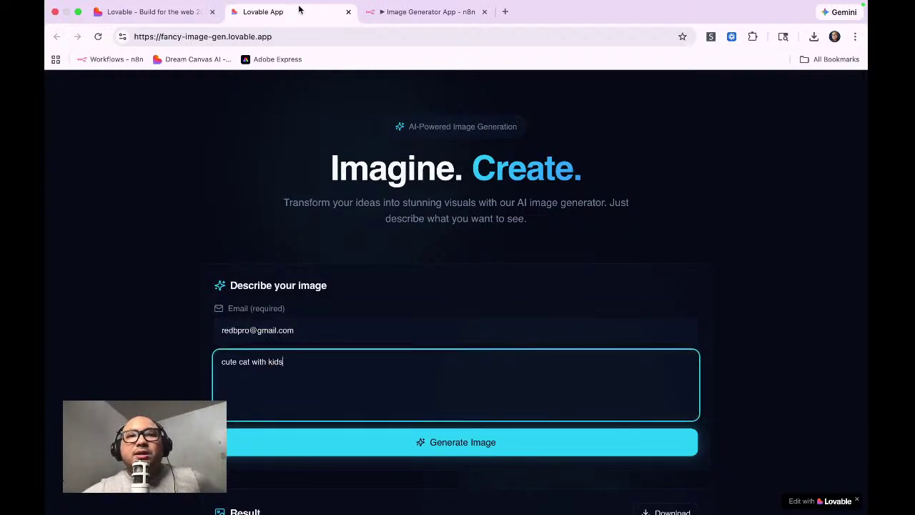
left_click(386, 14)
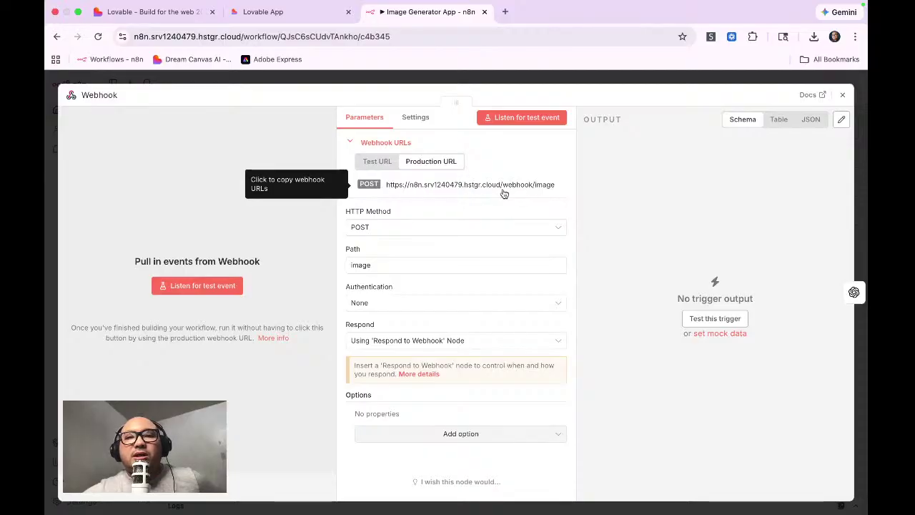
Step: Review the Generate an image node's GPT Image 1, Low quality, 1024x1024 settings and return to the canvas
left_click(843, 98)
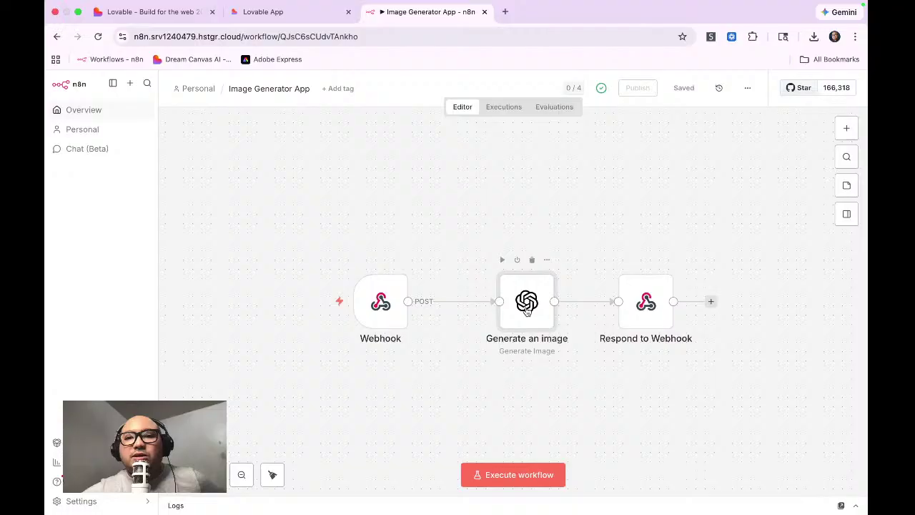
double_click(527, 304)
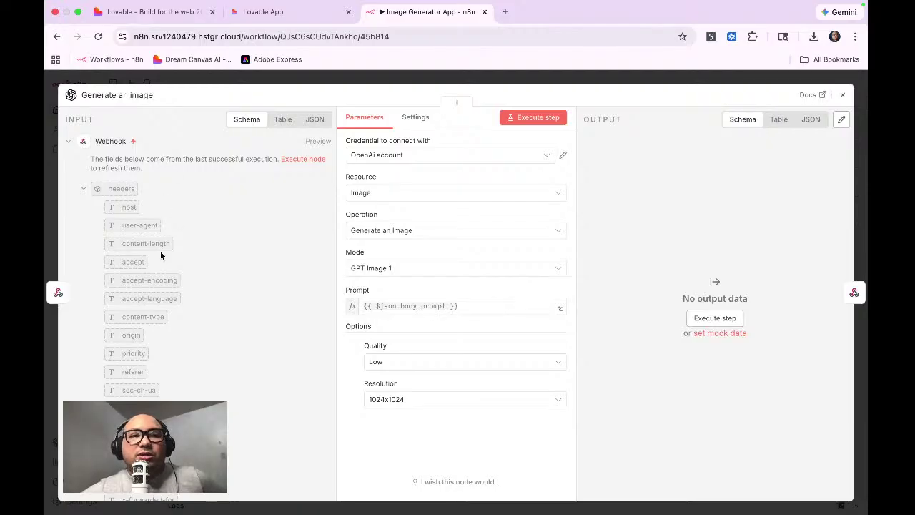
scroll(160, 267, "down", 5)
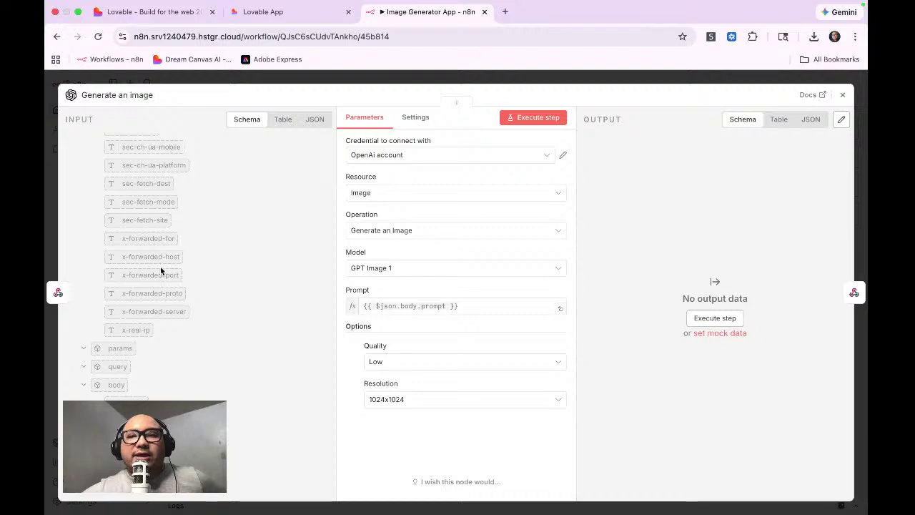
scroll(160, 266, "up", 5)
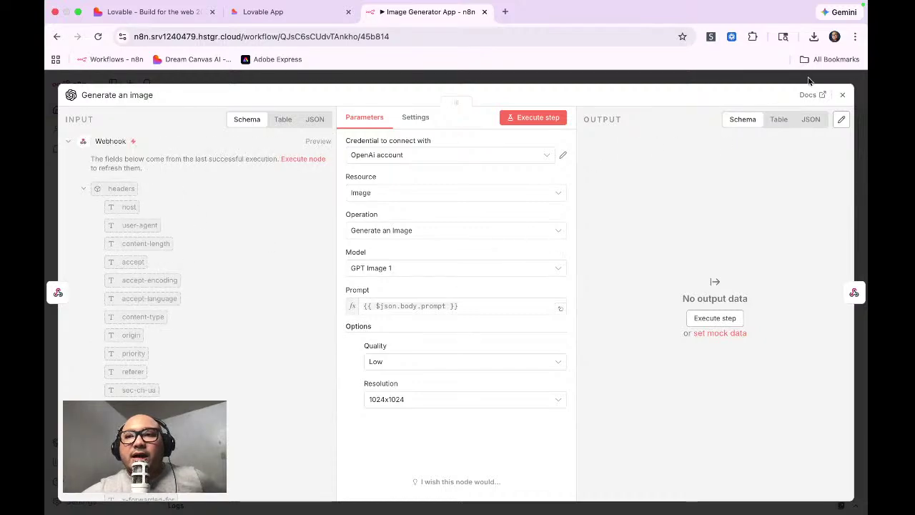
left_click(842, 94)
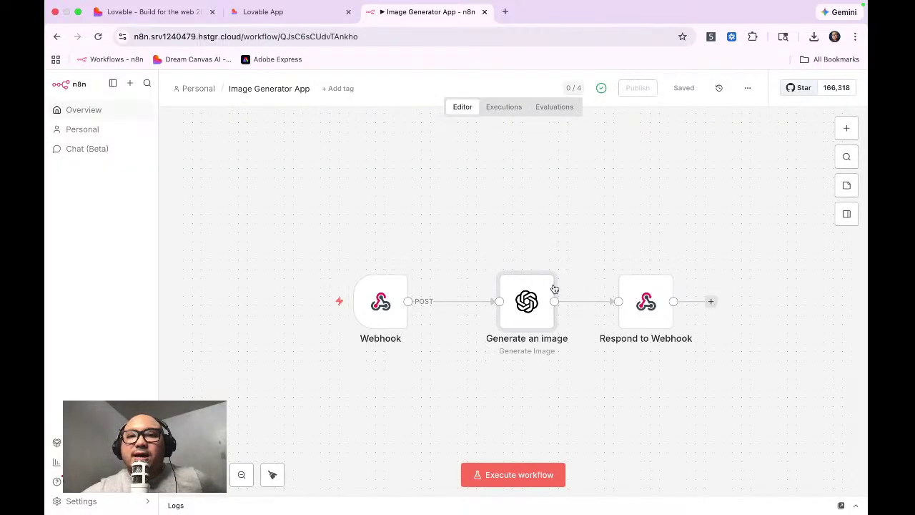
mouse_move(465, 305)
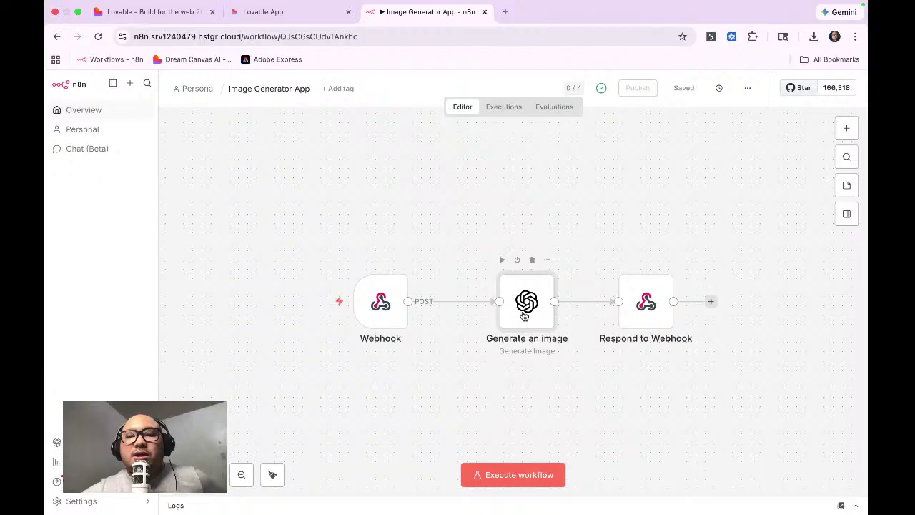
double_click(652, 299)
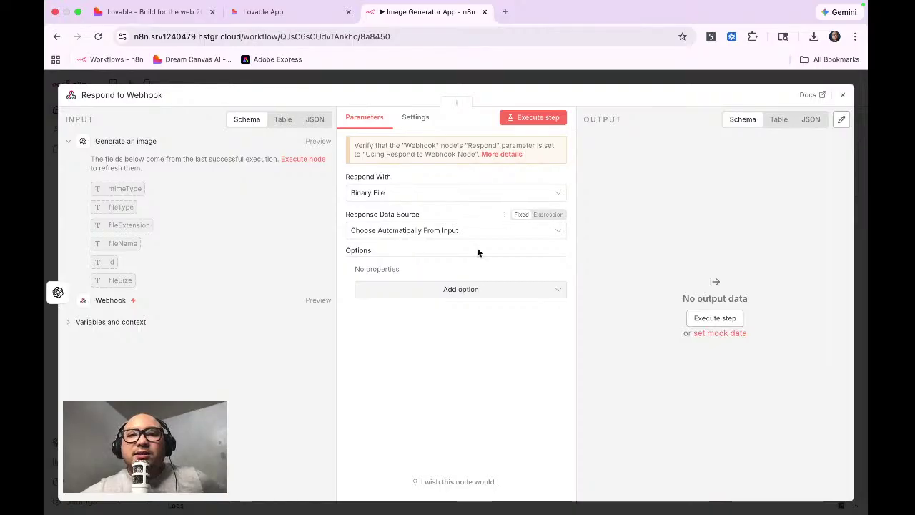
left_click(843, 94)
left_click(277, 14)
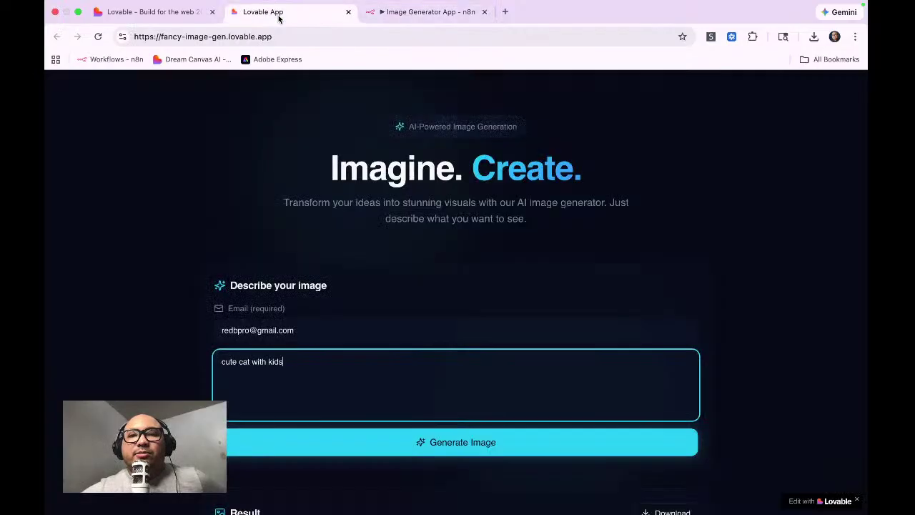
scroll(433, 333, "down", 5)
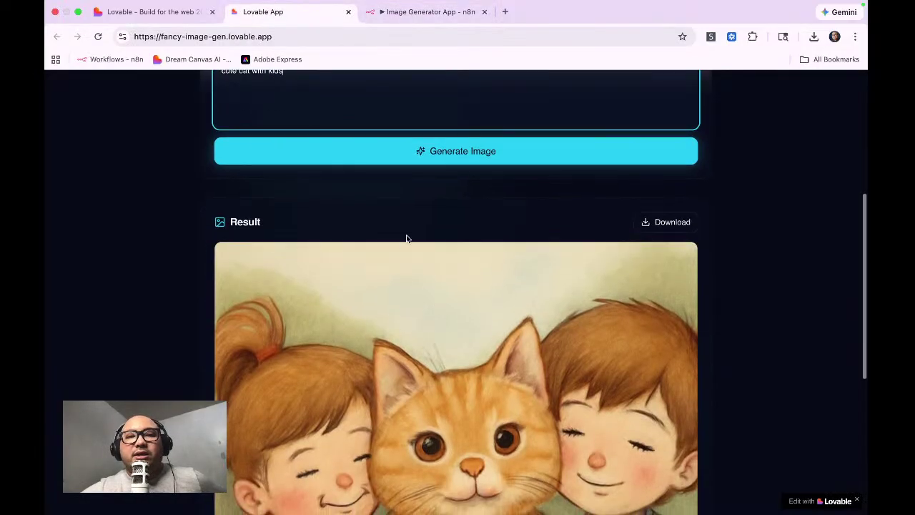
scroll(526, 431, "down", 5)
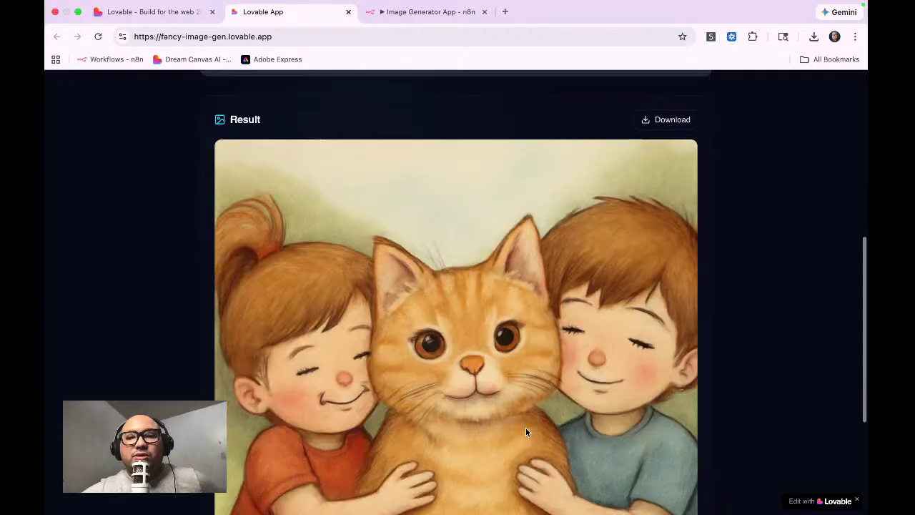
scroll(526, 431, "up", 10)
scroll(526, 431, "down", 1)
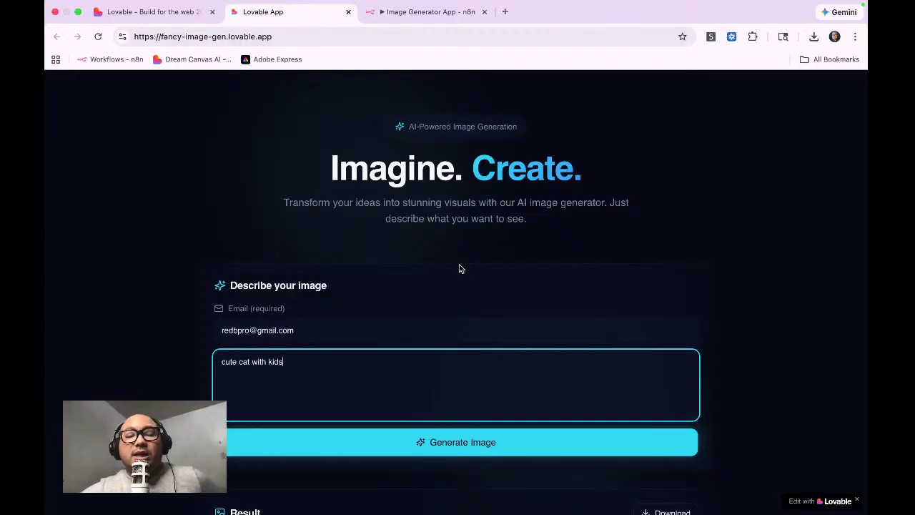
scroll(460, 268, "down", 2)
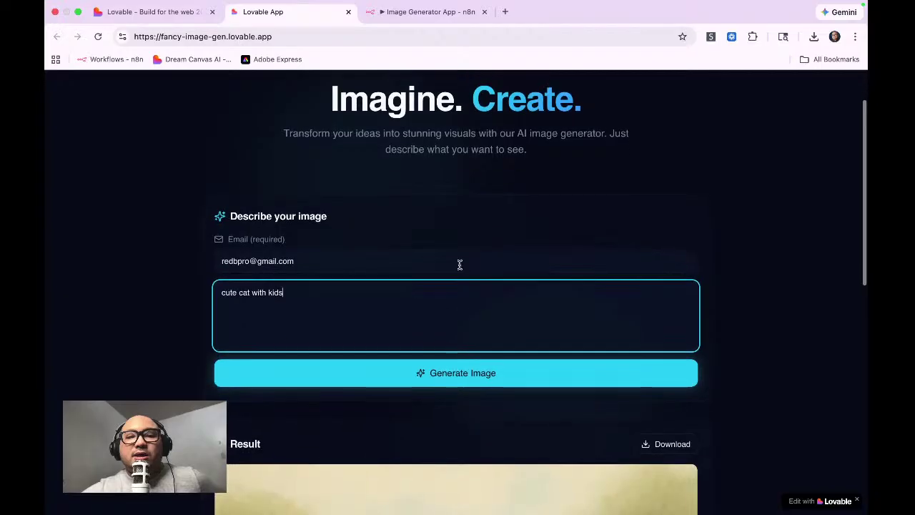
scroll(459, 264, "up", 2)
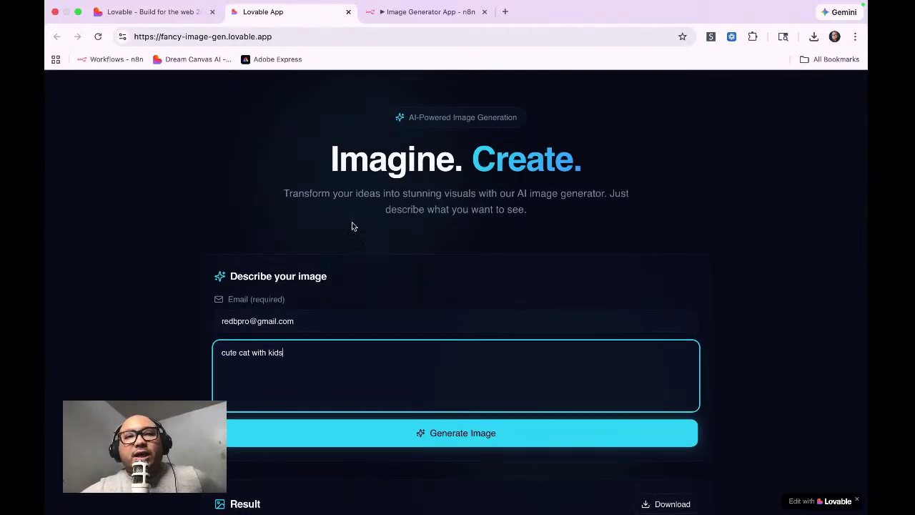
scroll(347, 216, "down", 3)
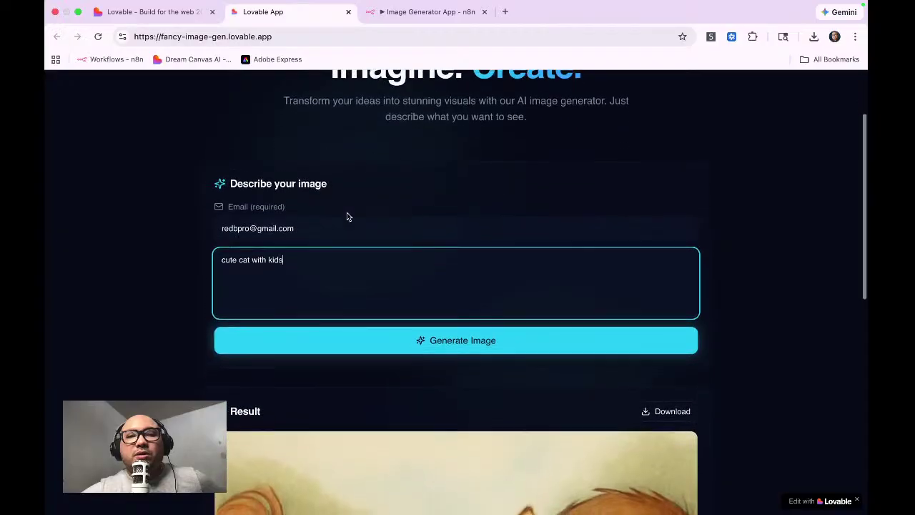
scroll(347, 213, "up", 2)
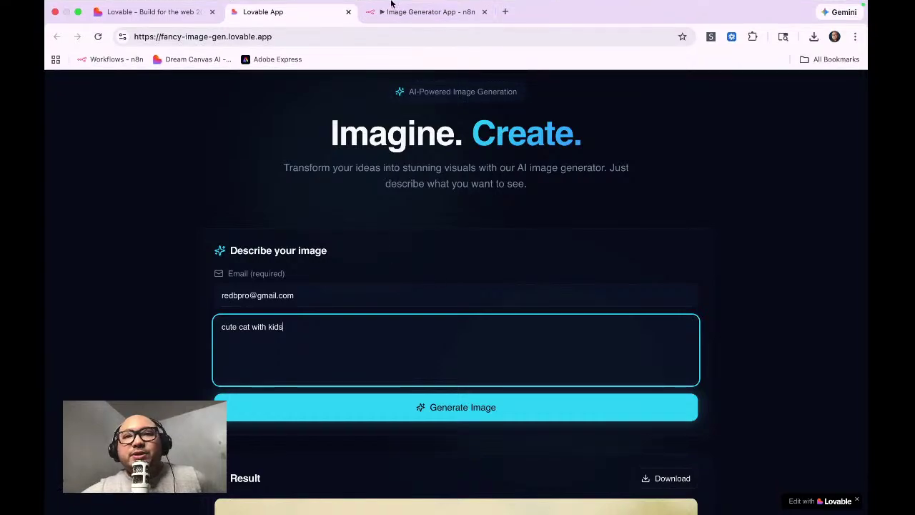
left_click(428, 11)
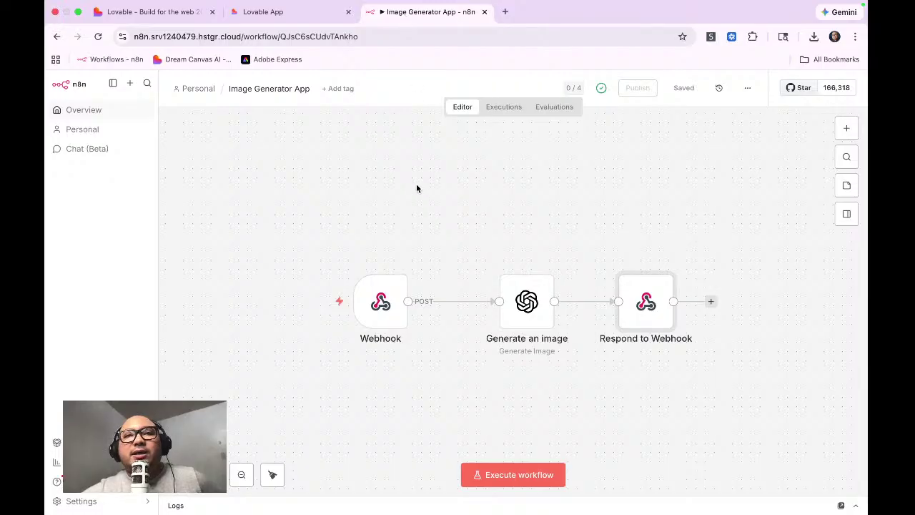
left_click(286, 12)
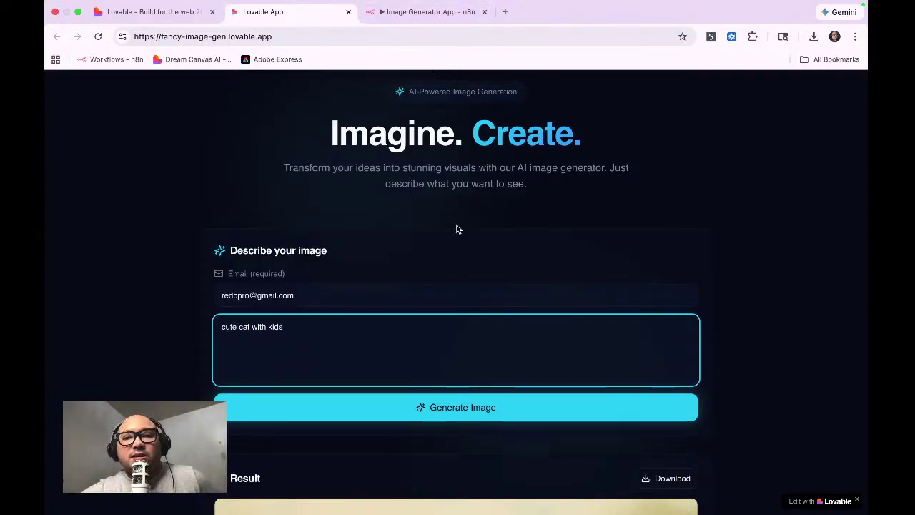
scroll(458, 229, "down", 3)
scroll(457, 229, "down", 2)
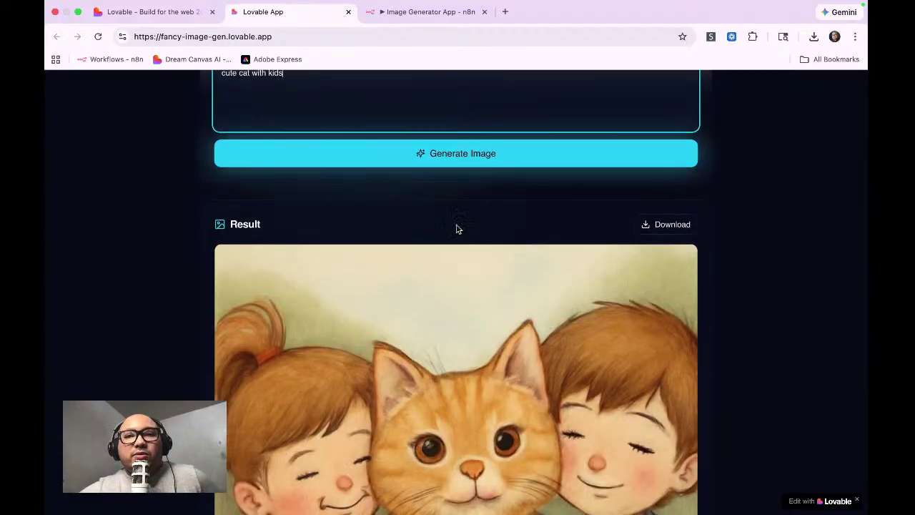
scroll(455, 228, "up", 2)
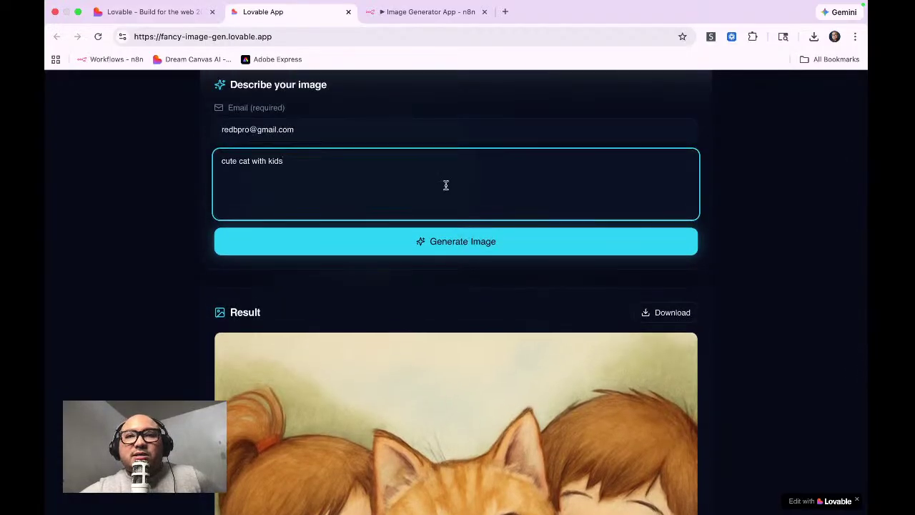
scroll(445, 185, "up", 3)
scroll(446, 185, "up", 2)
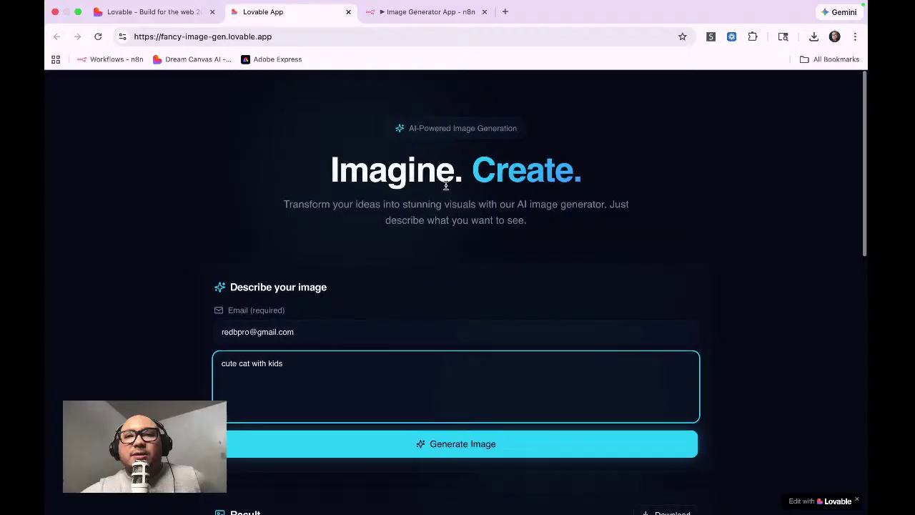
left_click(411, 14)
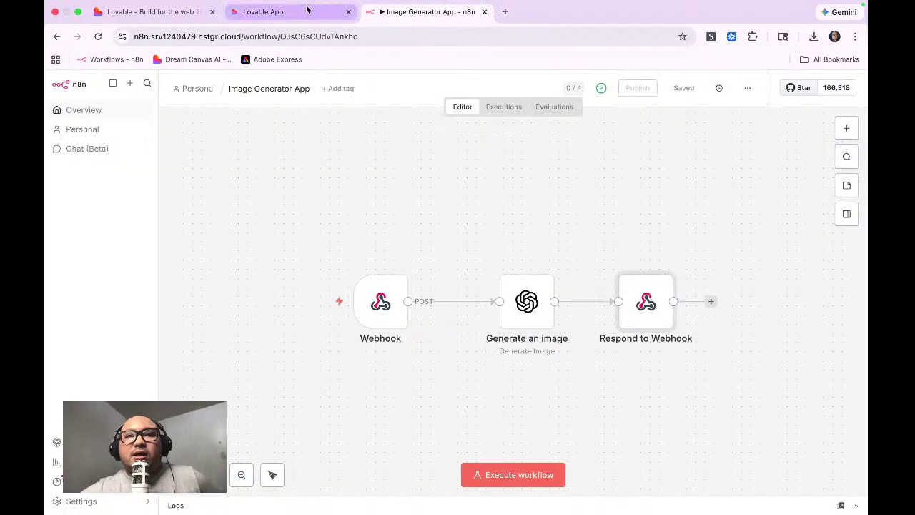
left_click(302, 12)
left_click(417, 15)
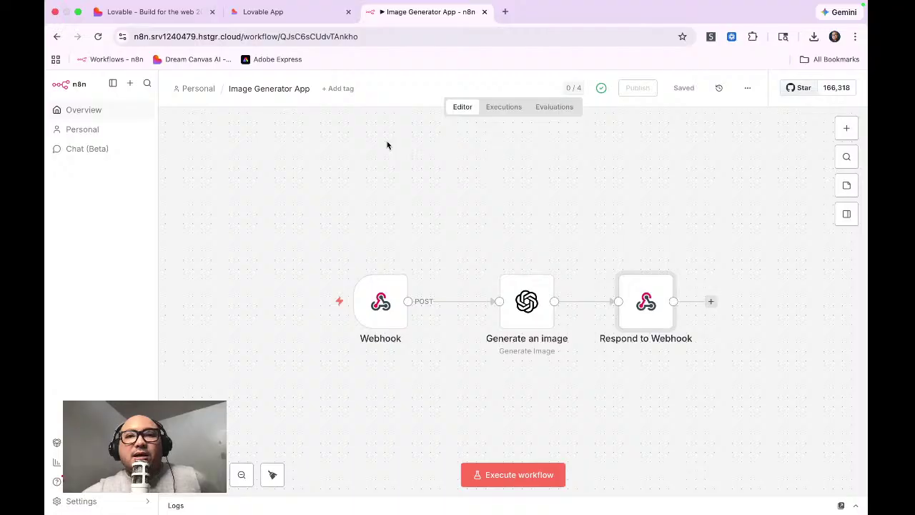
left_click(308, 26)
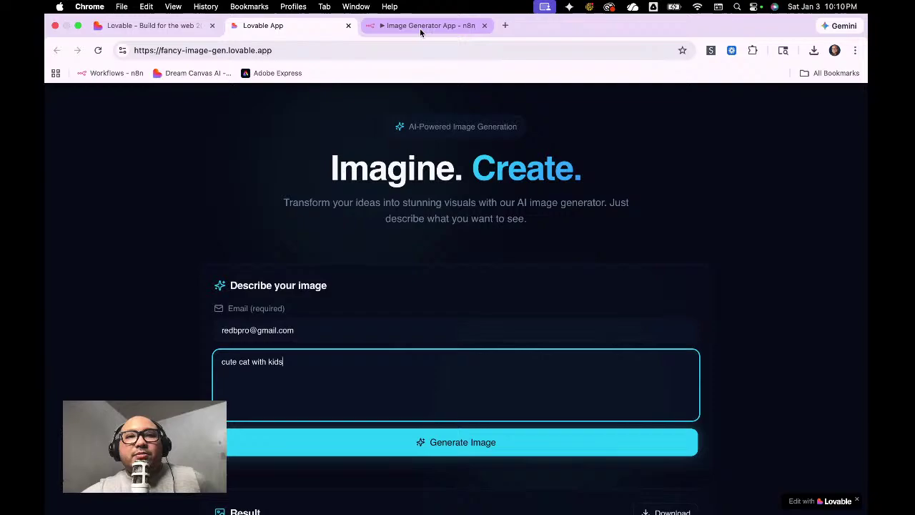
left_click(419, 28)
left_click(305, 29)
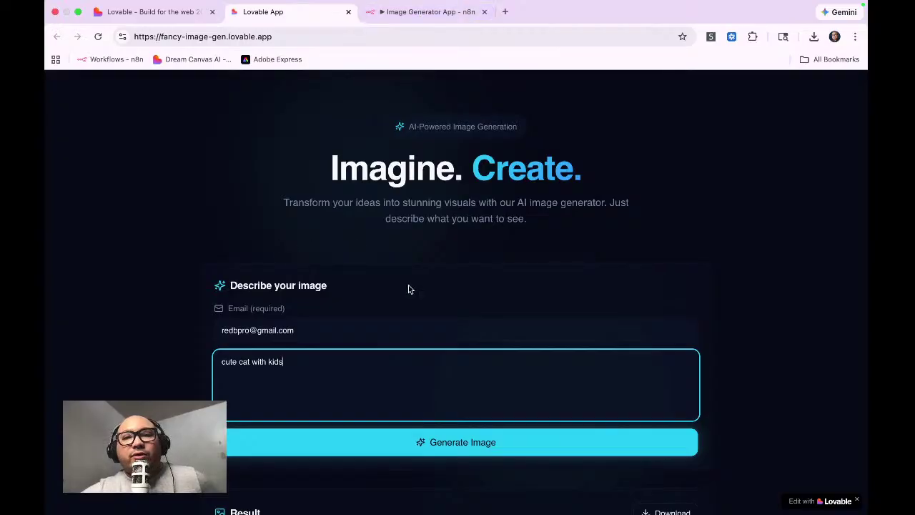
left_click(431, 12)
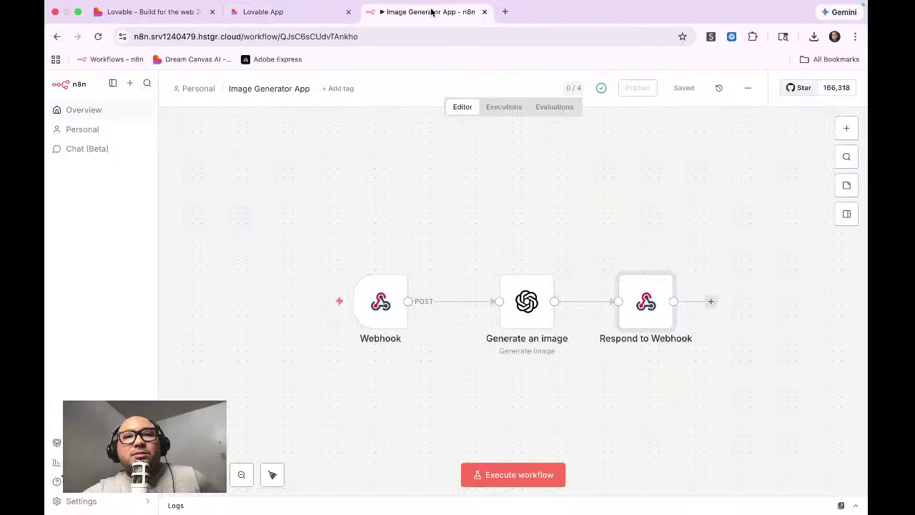
left_click(290, 14)
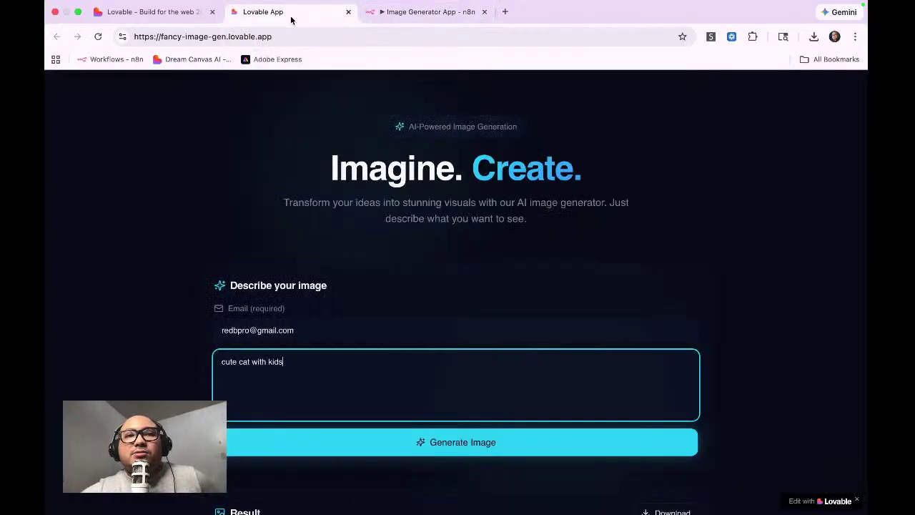
left_click(409, 14)
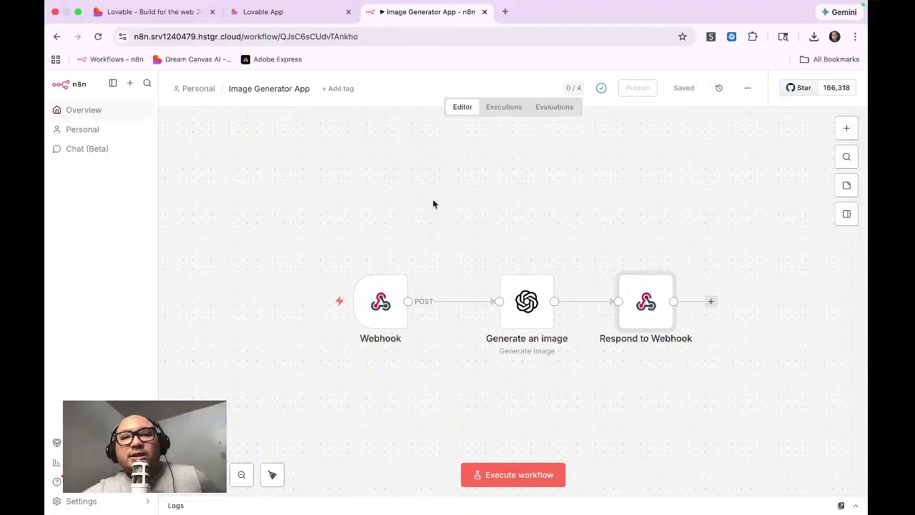
left_click(296, 13)
left_click(422, 10)
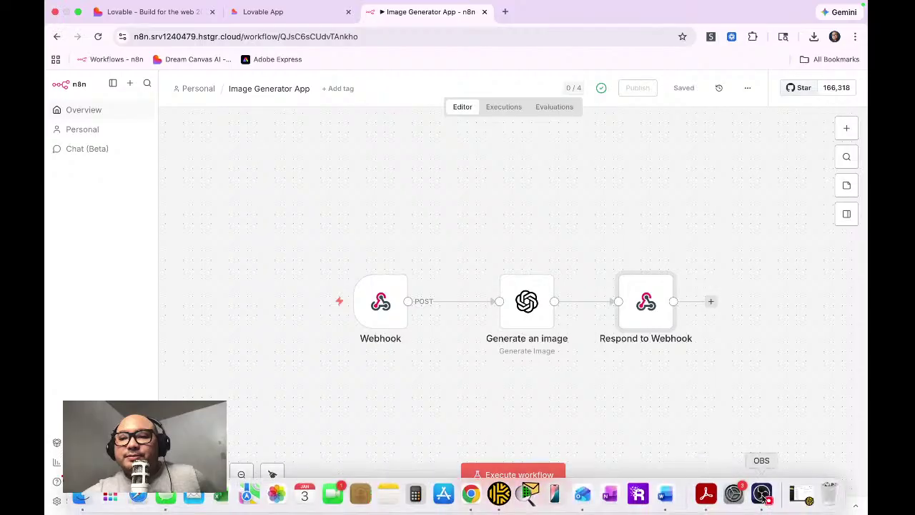
Step: Bring the OBS recorder to the front from the macOS Dock
left_click(762, 493)
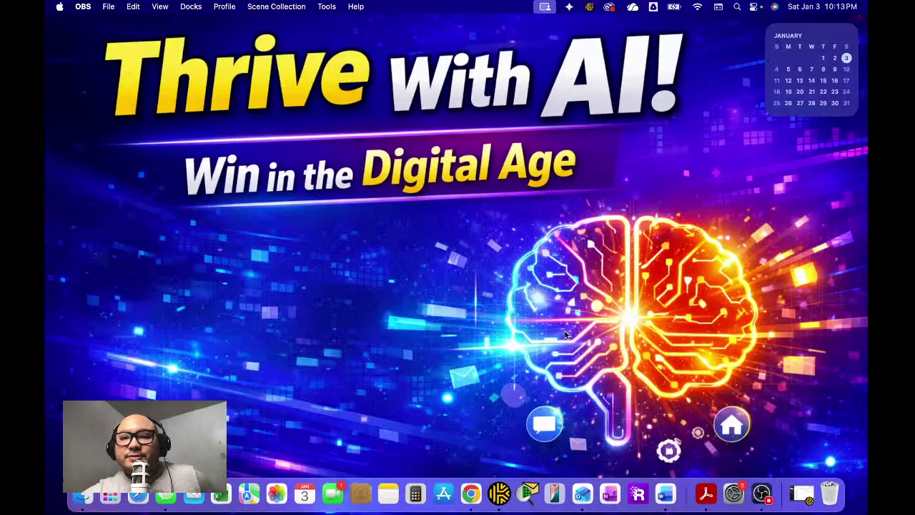